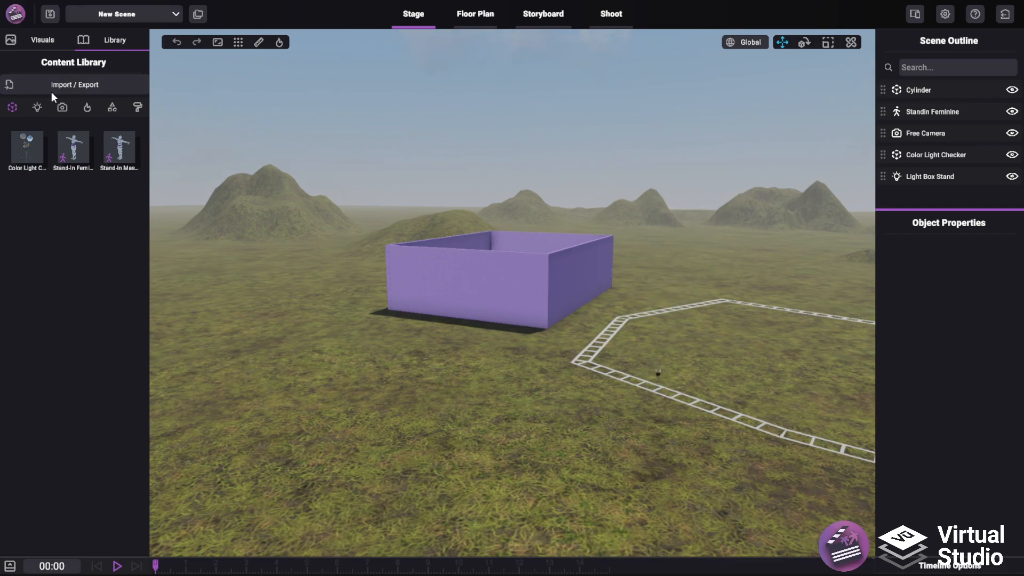
# Start a 3D model import and extract Historical Cart.zip directly into the 3DModels folder
pyautogui.click(78, 86)
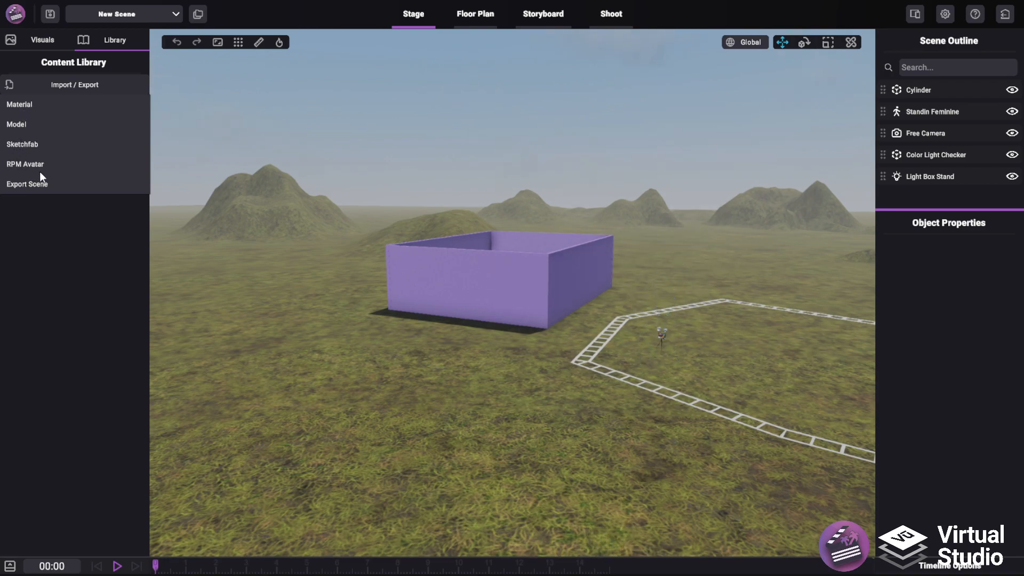
pyautogui.click(21, 123)
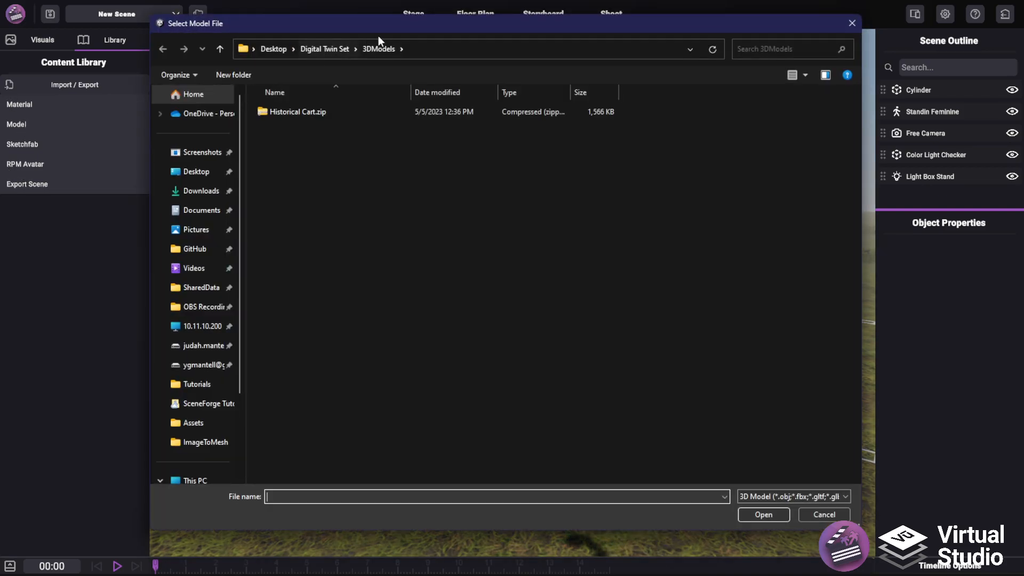
pyautogui.moveTo(386, 25)
pyautogui.mouseDown()
pyautogui.moveTo(414, 56)
pyautogui.moveTo(390, 20)
pyautogui.mouseUp()
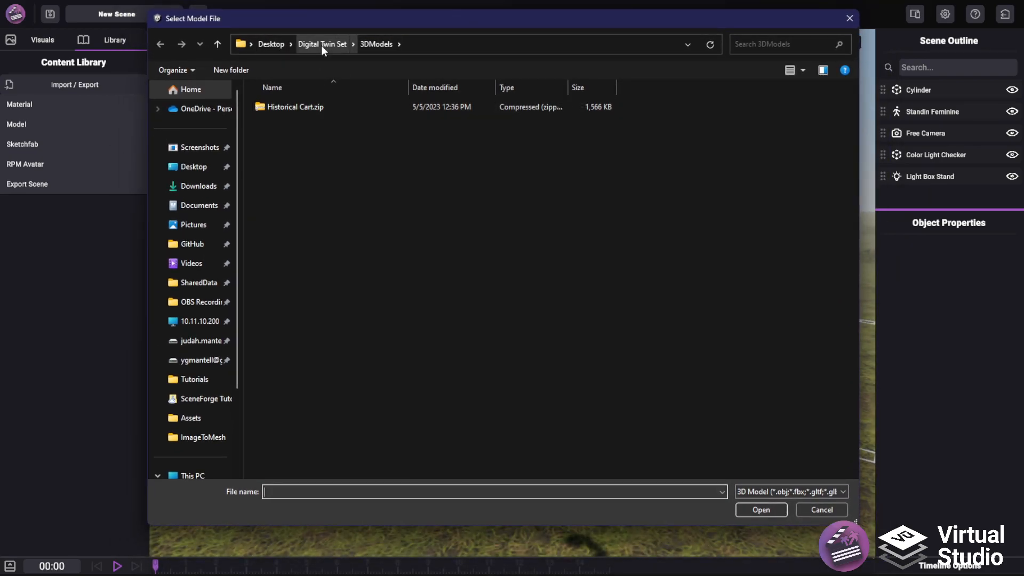
pyautogui.moveTo(329, 17); pyautogui.dragTo(1023, 126)
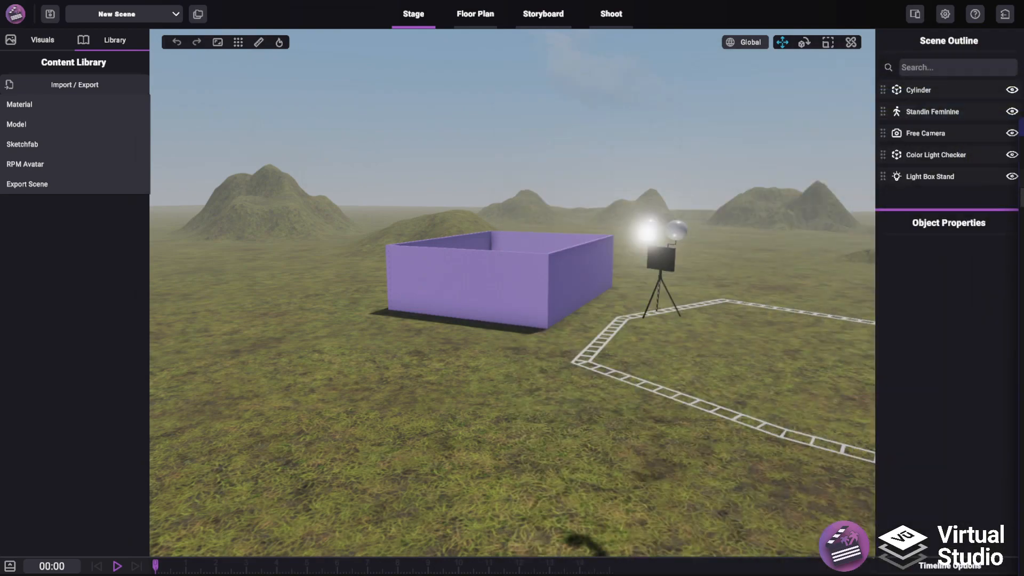
pyautogui.moveTo(1023, 125); pyautogui.dragTo(472, 64)
pyautogui.rightClick(444, 157)
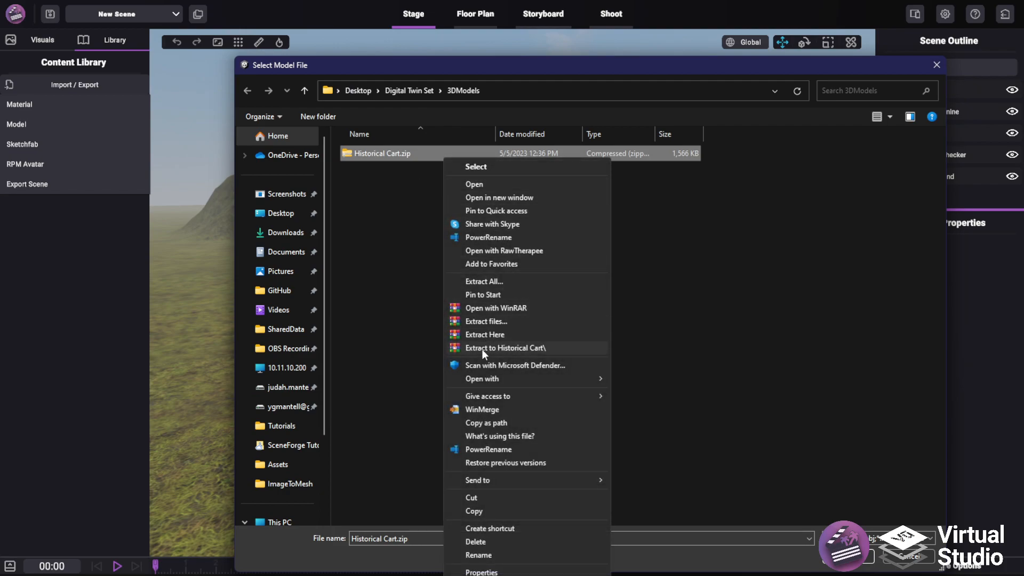
pyautogui.click(485, 332)
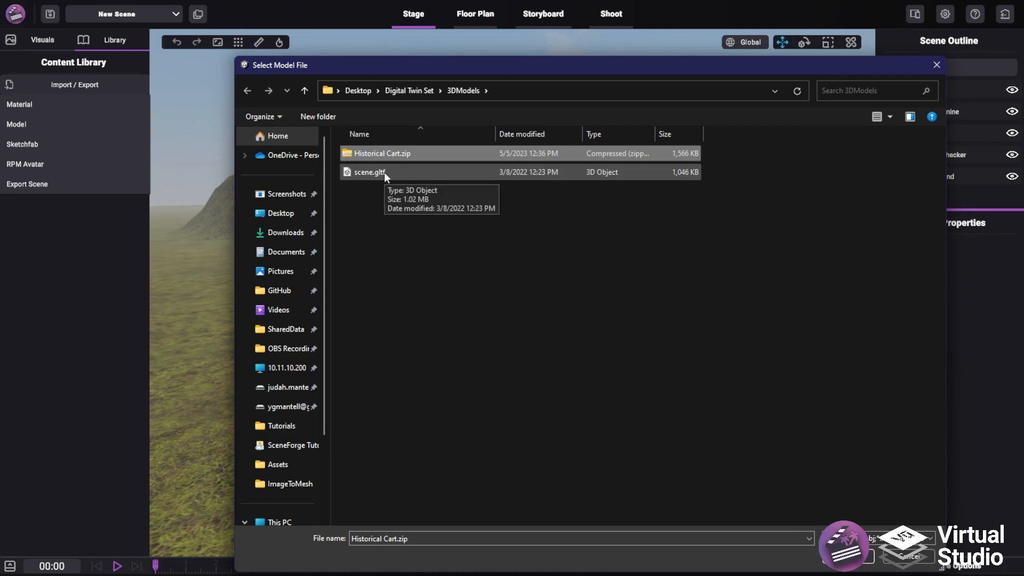
# Import the extracted scene.gltf model into the content library
pyautogui.click(381, 175)
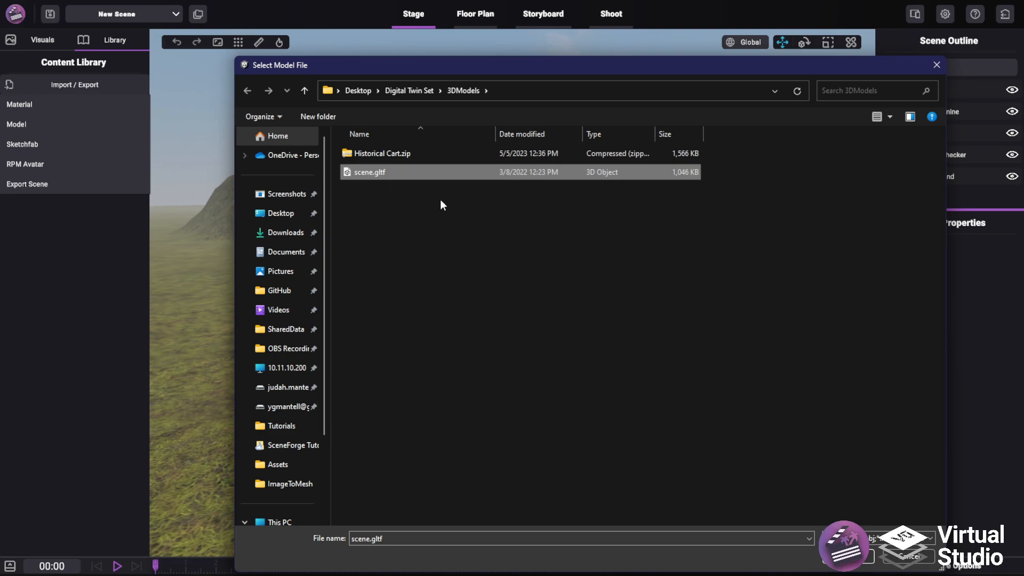
pyautogui.doubleClick(417, 173)
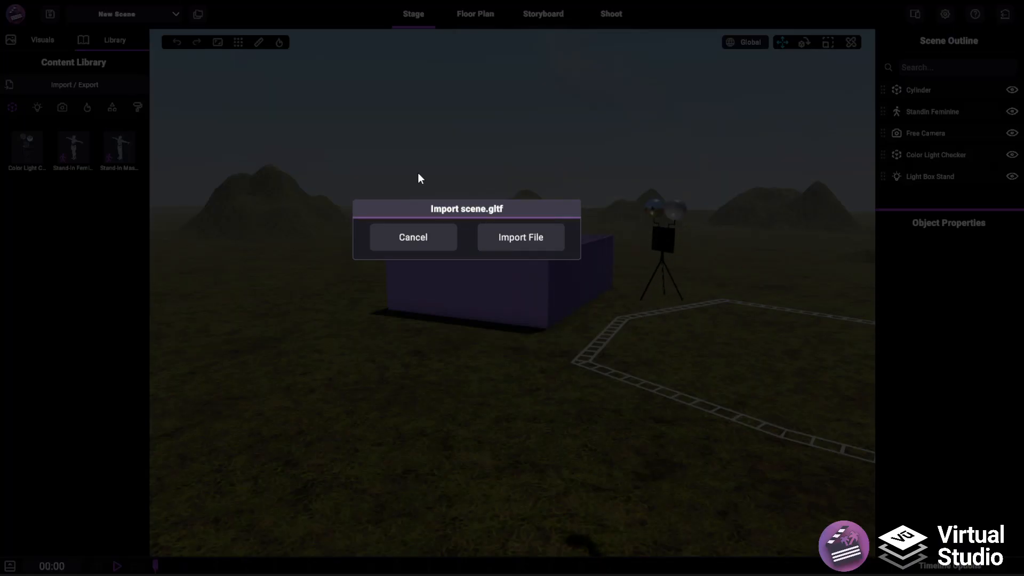
pyautogui.click(532, 242)
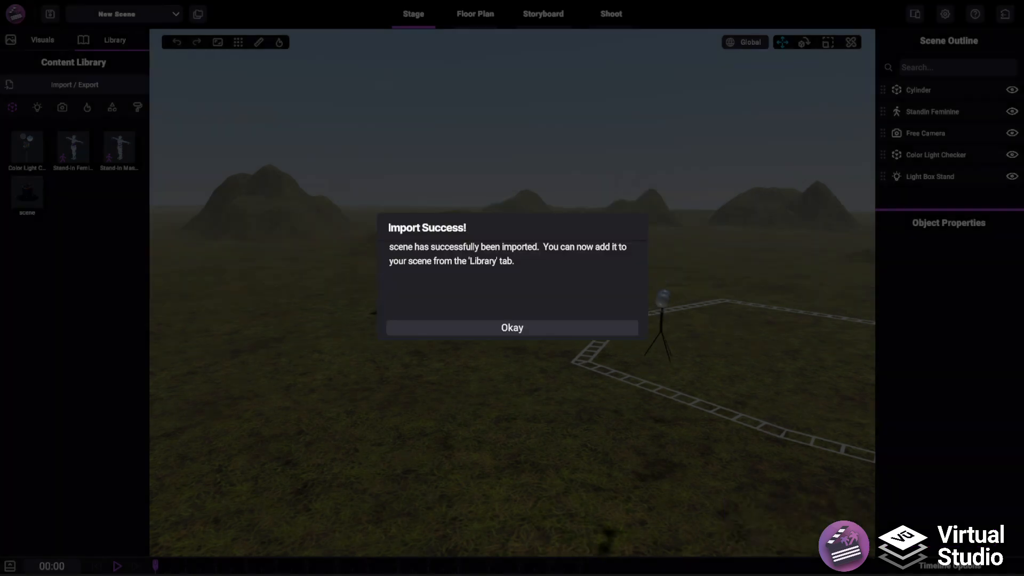
pyautogui.click(488, 328)
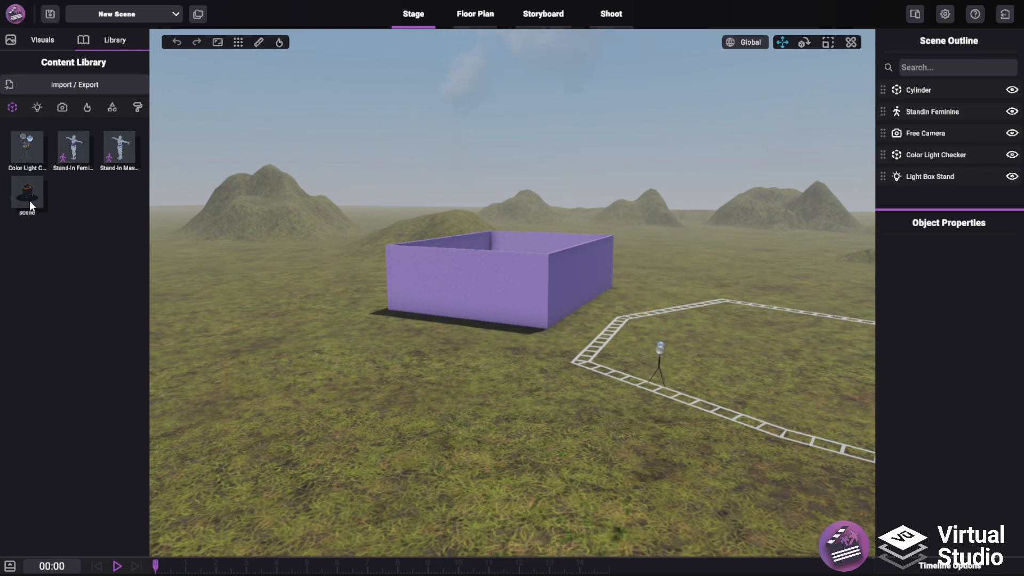
# Place the imported scene model on the grass in front of the purple box and raise it so its wheels rest on the ground
pyautogui.moveTo(321, 241); pyautogui.dragTo(289, 232, button='right')
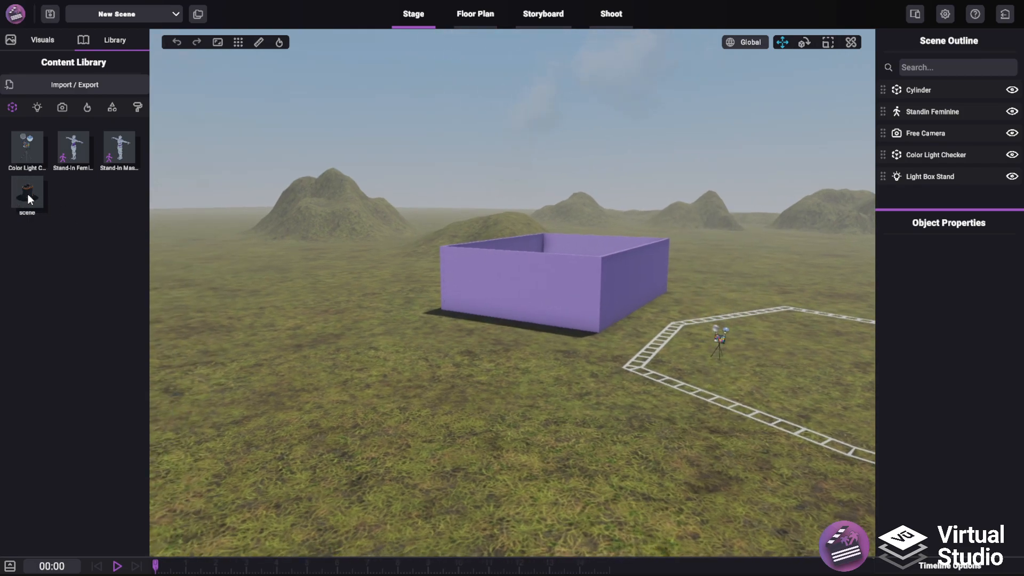
pyautogui.moveTo(136, 175); pyautogui.dragTo(470, 406)
pyautogui.click(396, 271)
pyautogui.moveTo(397, 270); pyautogui.dragTo(497, 335, button='right')
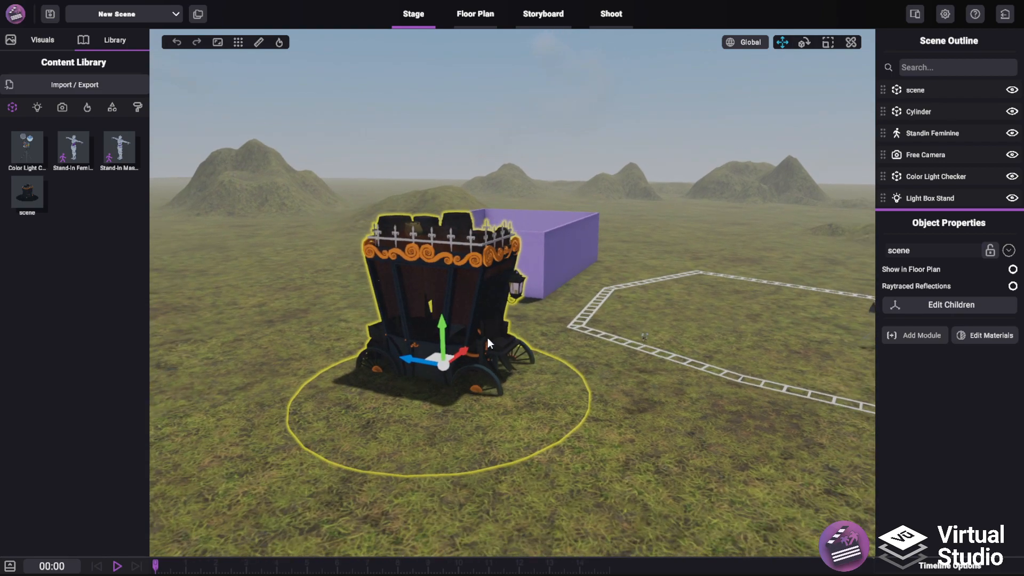
pyautogui.moveTo(446, 323); pyautogui.dragTo(447, 296)
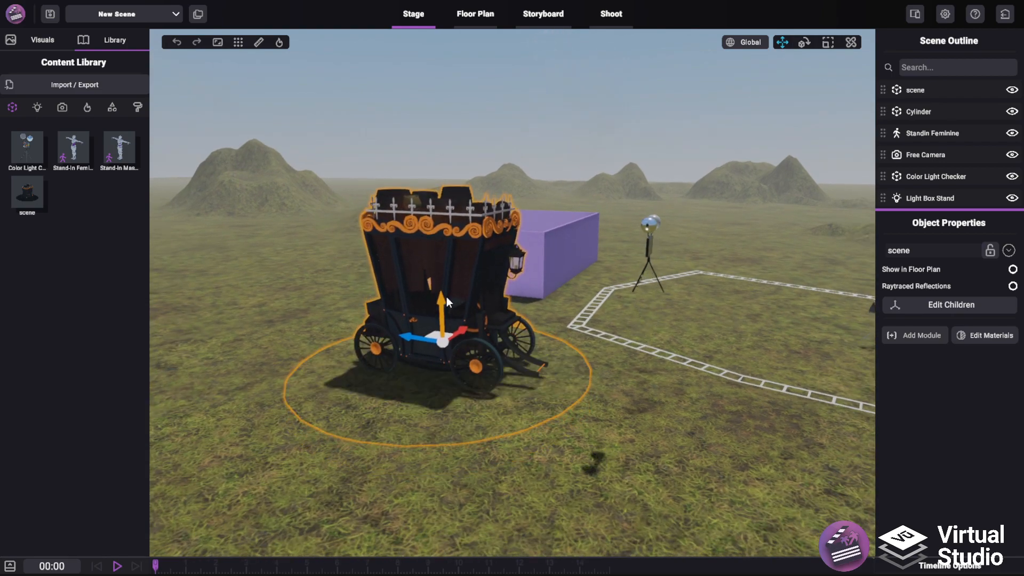
pyautogui.moveTo(446, 296); pyautogui.dragTo(584, 332, button='right')
pyautogui.scroll(10, 583, 332)
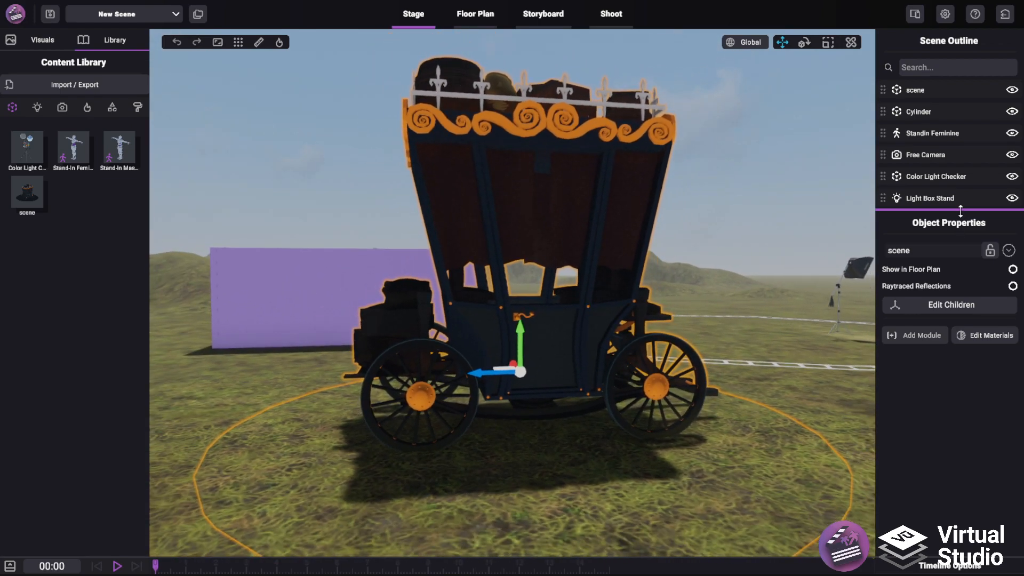
# Open the material editor for the cart, set it beside the model and look through the listed materials
pyautogui.moveTo(962, 210); pyautogui.dragTo(975, 133)
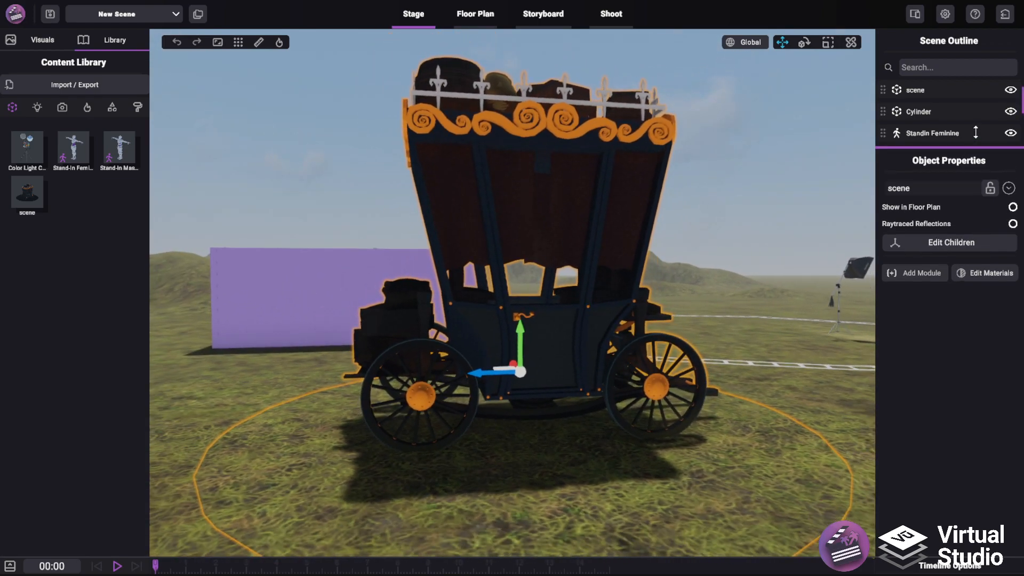
pyautogui.click(1000, 267)
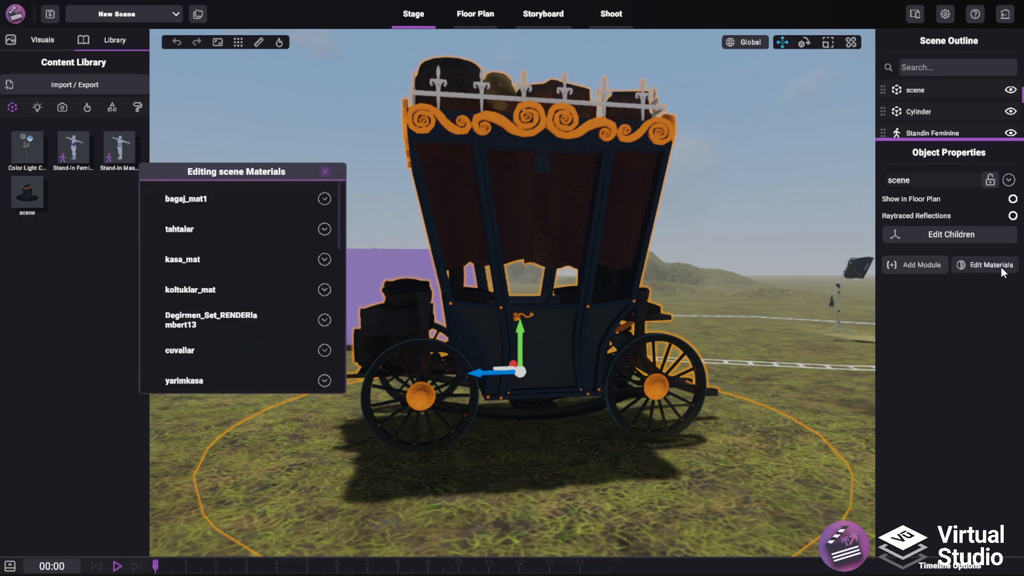
pyautogui.moveTo(329, 177); pyautogui.dragTo(803, 193)
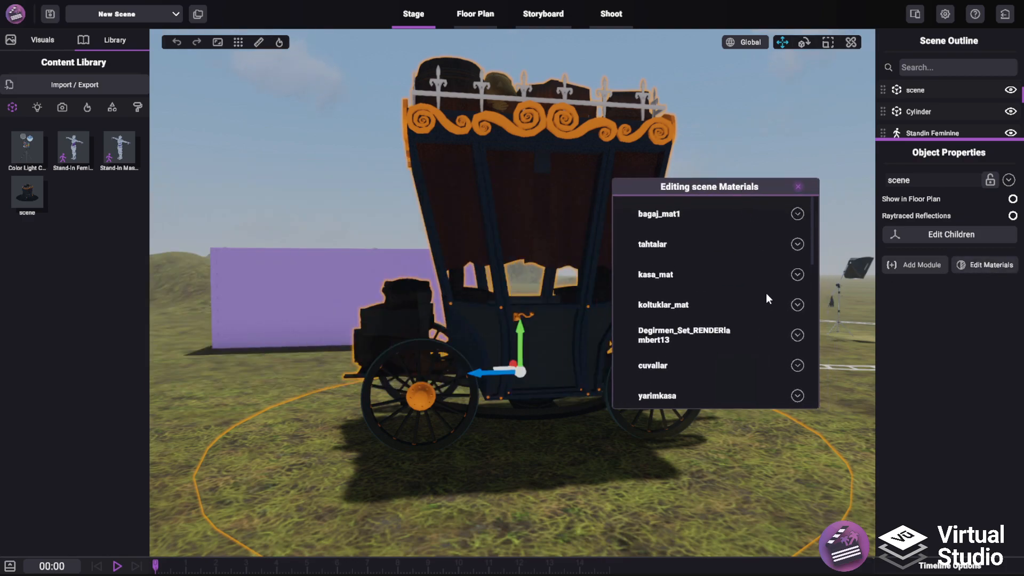
pyautogui.scroll(-5, 738, 271)
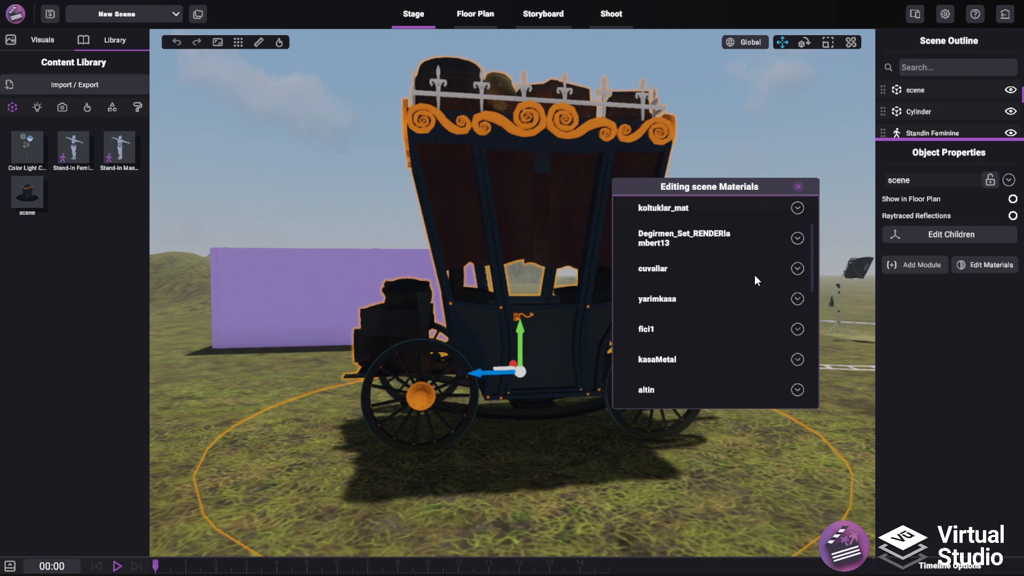
pyautogui.moveTo(503, 264); pyautogui.dragTo(571, 244, button='right')
pyautogui.moveTo(494, 256); pyautogui.dragTo(521, 271, button='right')
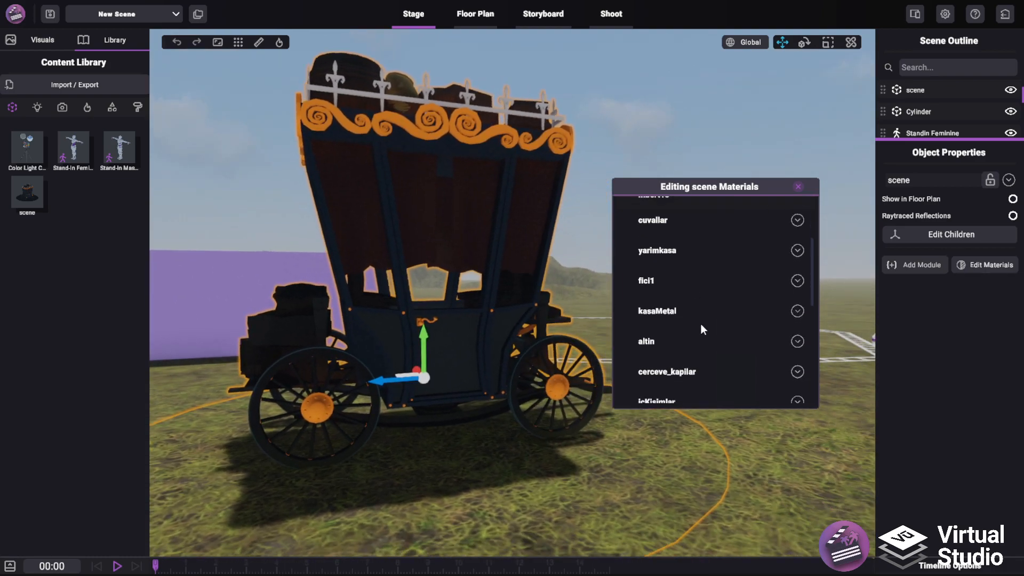
pyautogui.scroll(2, 732, 331)
pyautogui.scroll(4, 733, 329)
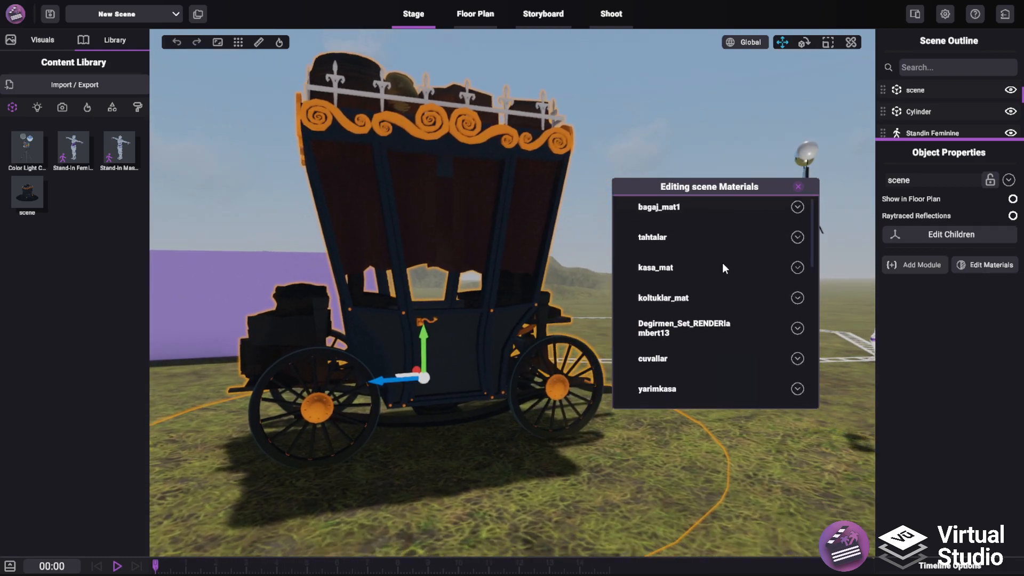
# Set the bagaj_mat1 material's colour to white and try its smoothness and alpha clipping settings
pyautogui.click(796, 213)
pyautogui.scroll(-1, 793, 219)
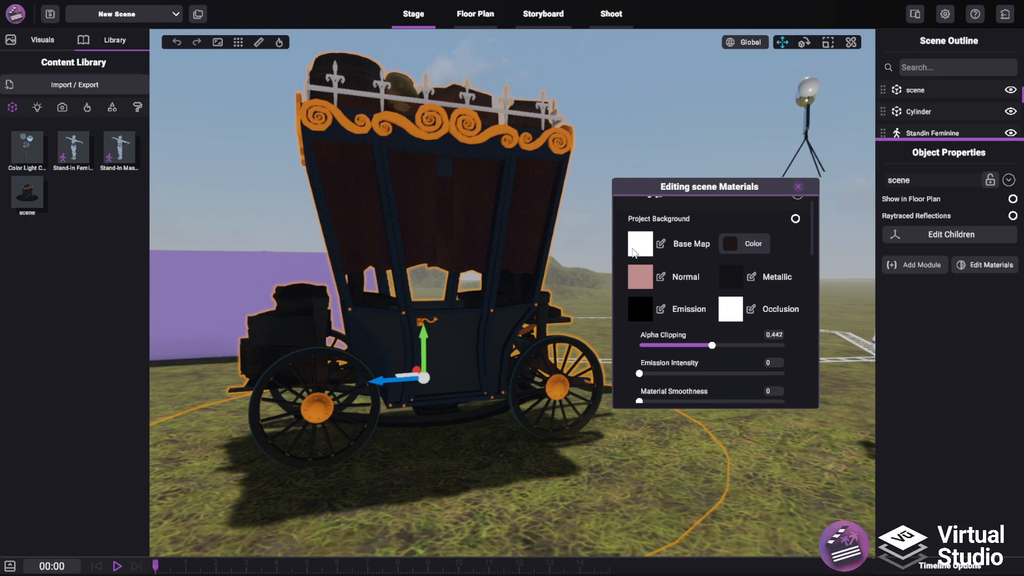
pyautogui.click(735, 251)
pyautogui.moveTo(435, 188); pyautogui.dragTo(368, 129)
pyautogui.click(468, 311)
pyautogui.scroll(-1, 660, 372)
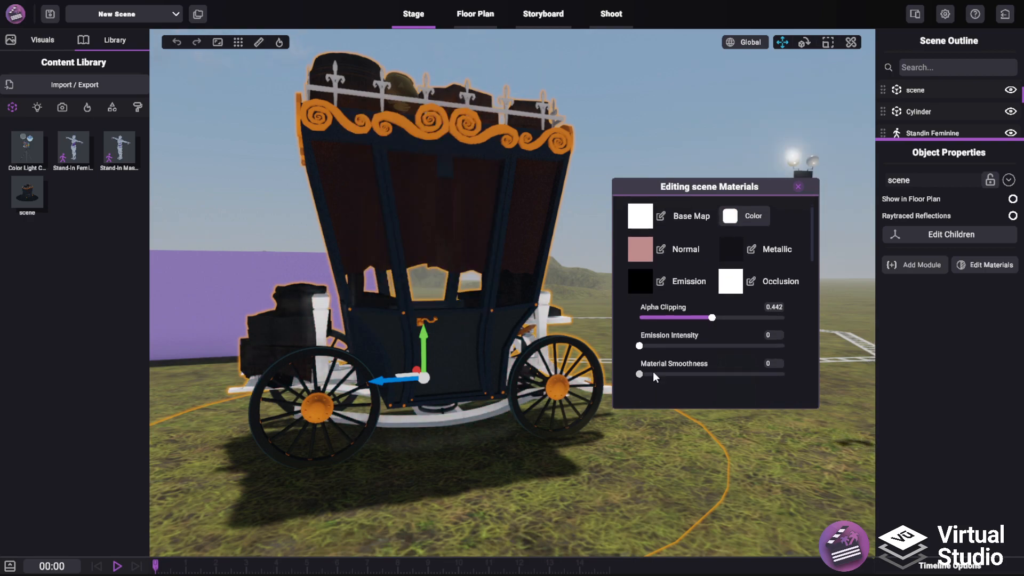
pyautogui.moveTo(639, 370)
pyautogui.mouseDown()
pyautogui.moveTo(726, 369)
pyautogui.moveTo(639, 370)
pyautogui.mouseUp()
pyautogui.moveTo(712, 314)
pyautogui.mouseDown()
pyautogui.moveTo(645, 314)
pyautogui.moveTo(728, 314)
pyautogui.mouseUp()
pyautogui.scroll(3, 756, 305)
pyautogui.click(799, 203)
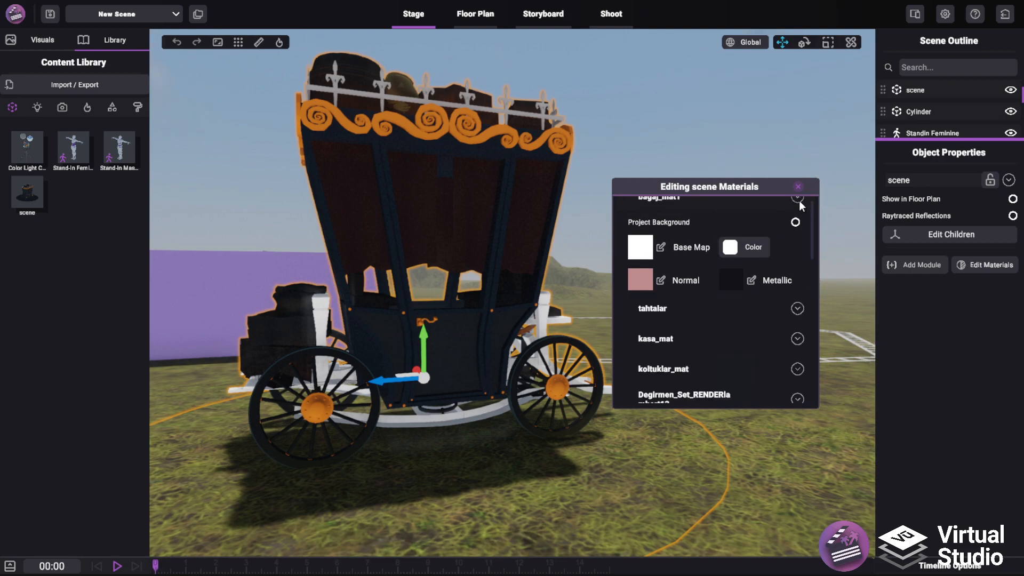
# Give the luggage bag's material a light grey colour, emission intensity 5.794 and smoothness 0.600, and close the material editor
pyautogui.scroll(-1, 773, 320)
pyautogui.click(795, 315)
pyautogui.scroll(-2, 780, 341)
pyautogui.scroll(-3, 778, 341)
pyautogui.moveTo(643, 397)
pyautogui.mouseDown()
pyautogui.moveTo(747, 401)
pyautogui.moveTo(729, 398)
pyautogui.mouseUp()
pyautogui.click(729, 238)
pyautogui.moveTo(427, 179)
pyautogui.mouseDown()
pyautogui.moveTo(456, 187)
pyautogui.moveTo(410, 130)
pyautogui.mouseUp()
pyautogui.moveTo(474, 172); pyautogui.dragTo(474, 196)
pyautogui.moveTo(405, 211); pyautogui.dragTo(370, 163)
pyautogui.click(472, 312)
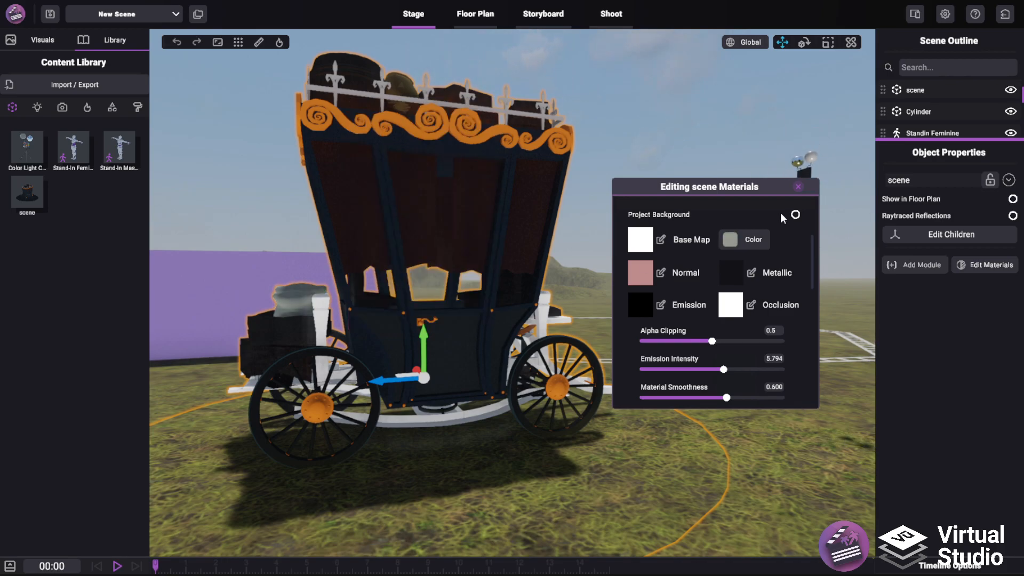
pyautogui.click(798, 188)
# Remove the imported scene model from the project and delete its source file as well
pyautogui.press('s')
pyautogui.moveTo(603, 219); pyautogui.dragTo(260, 262, button='right')
pyautogui.moveTo(34, 191); pyautogui.dragTo(91, 338)
pyautogui.moveTo(325, 342); pyautogui.dragTo(524, 294, button='right')
pyautogui.press('w')
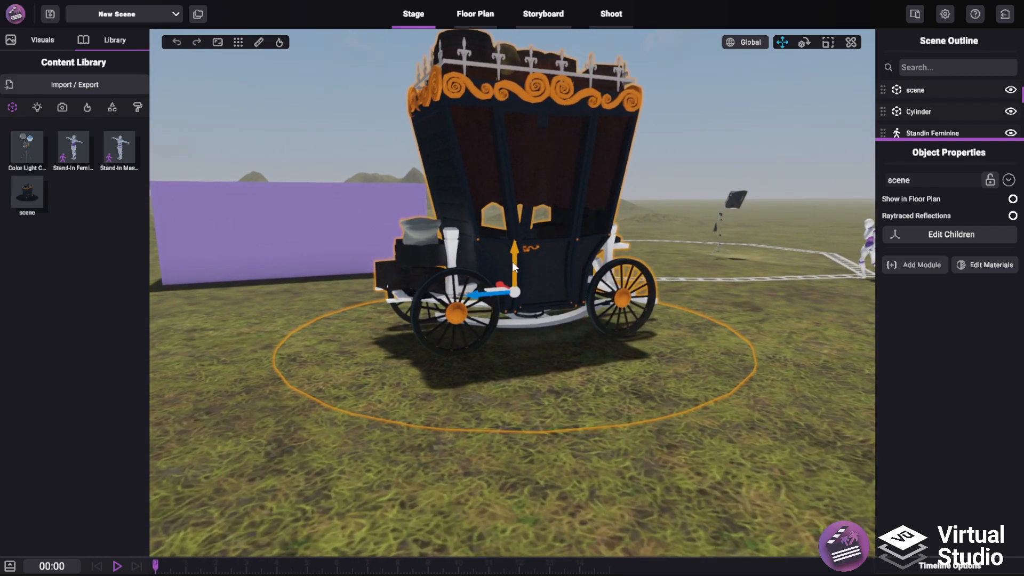
pyautogui.rightClick(15, 198)
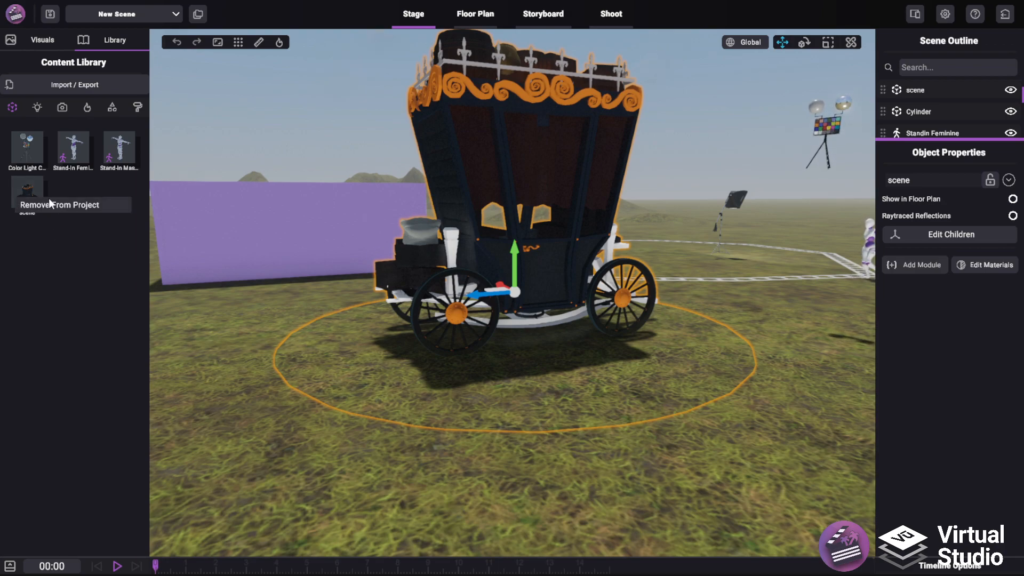
pyautogui.click(56, 206)
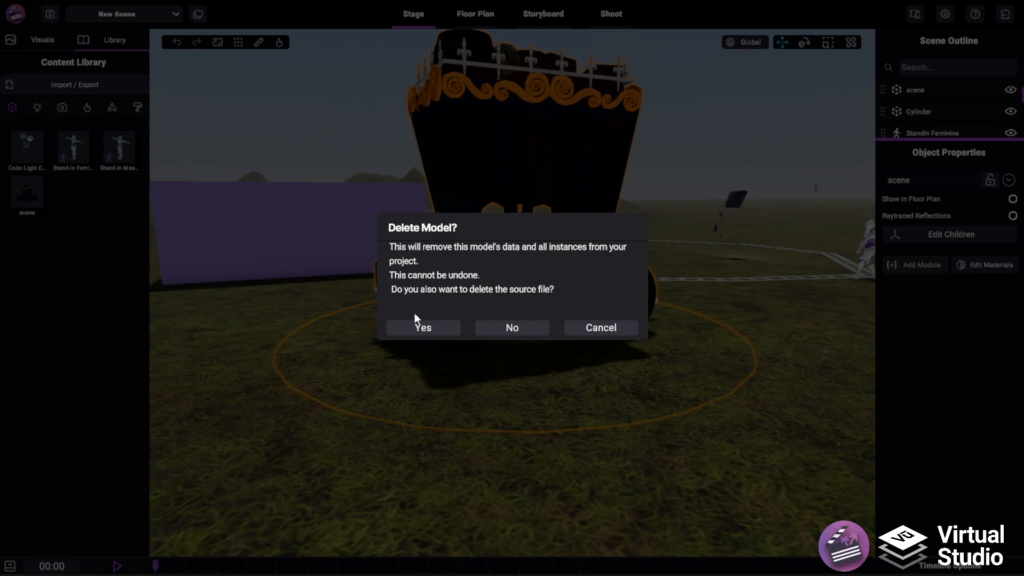
pyautogui.click(413, 327)
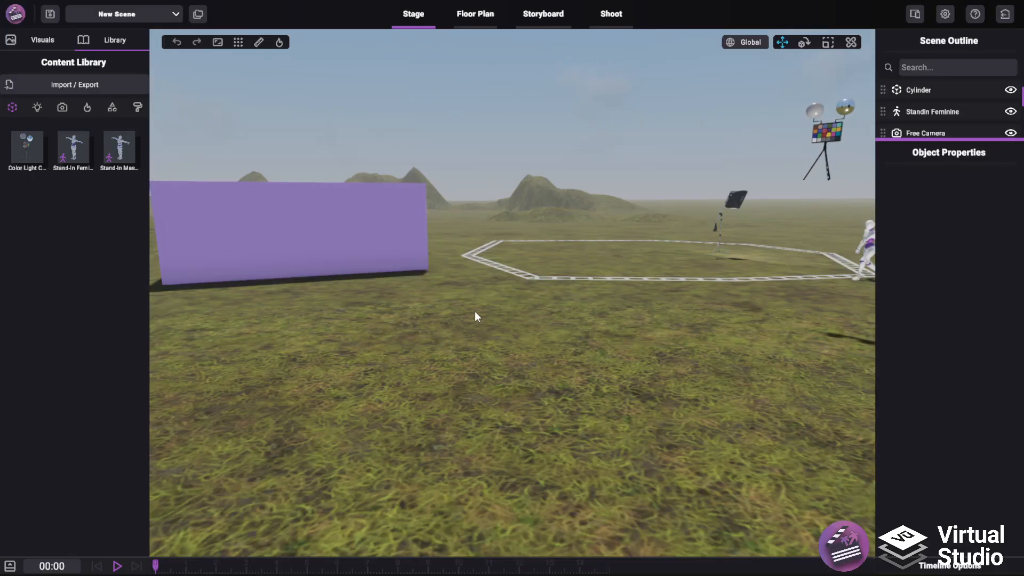
# Import a material with wispy-grass-meadow_albedo.png as its base map and show the library's materials
pyautogui.moveTo(513, 311); pyautogui.dragTo(575, 277, button='right')
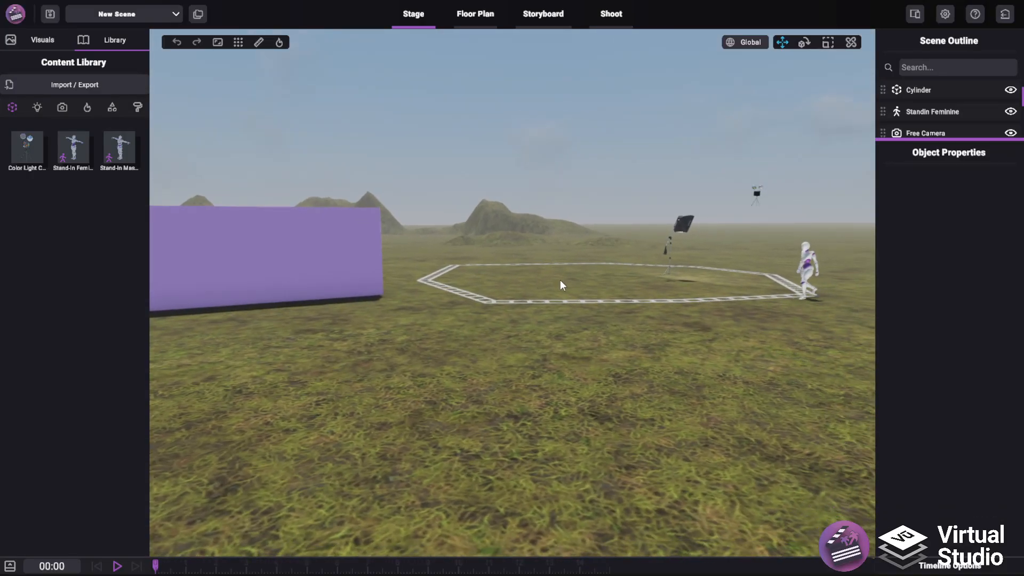
pyautogui.click(92, 88)
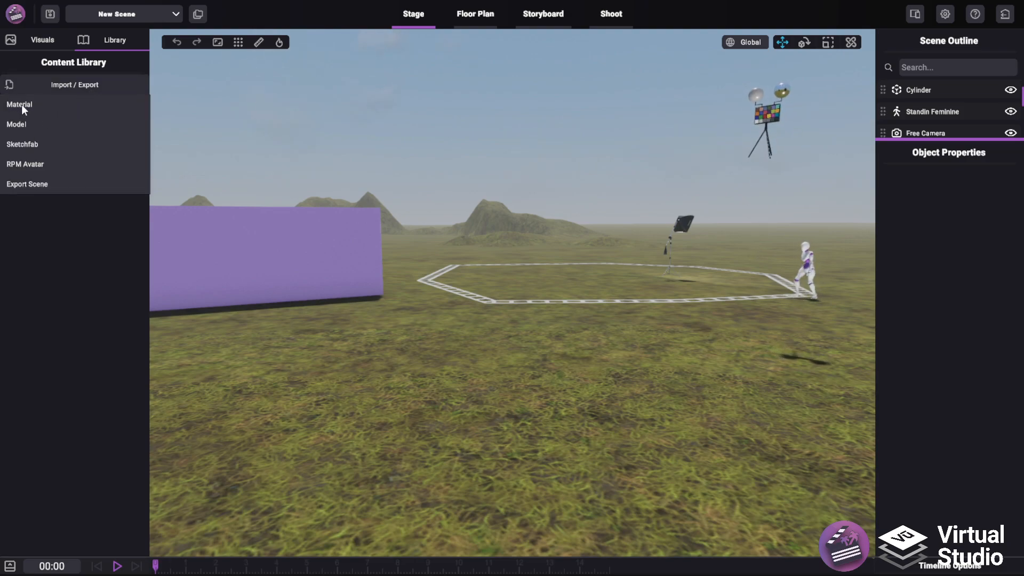
pyautogui.click(36, 105)
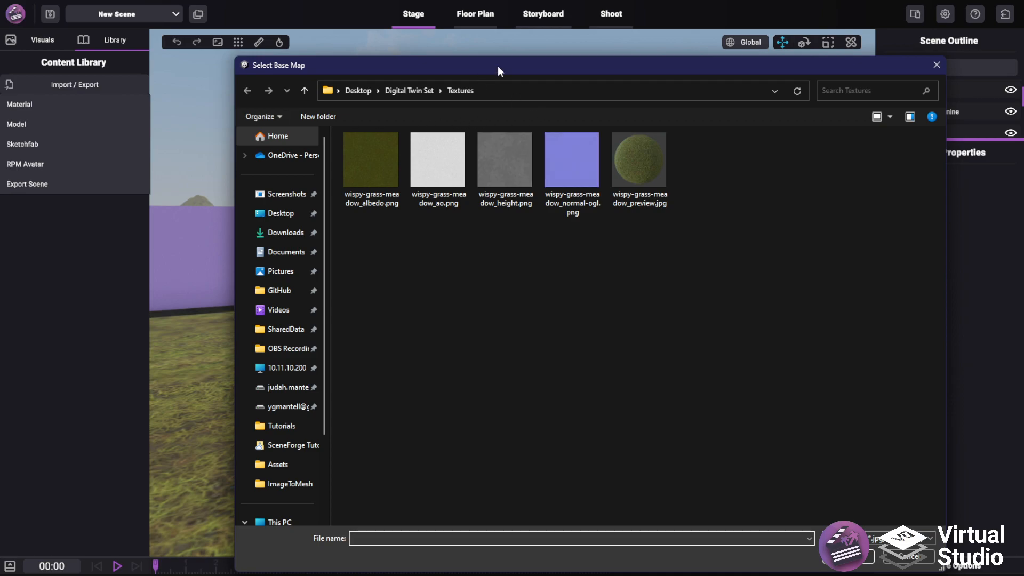
pyautogui.moveTo(495, 64); pyautogui.dragTo(427, 47)
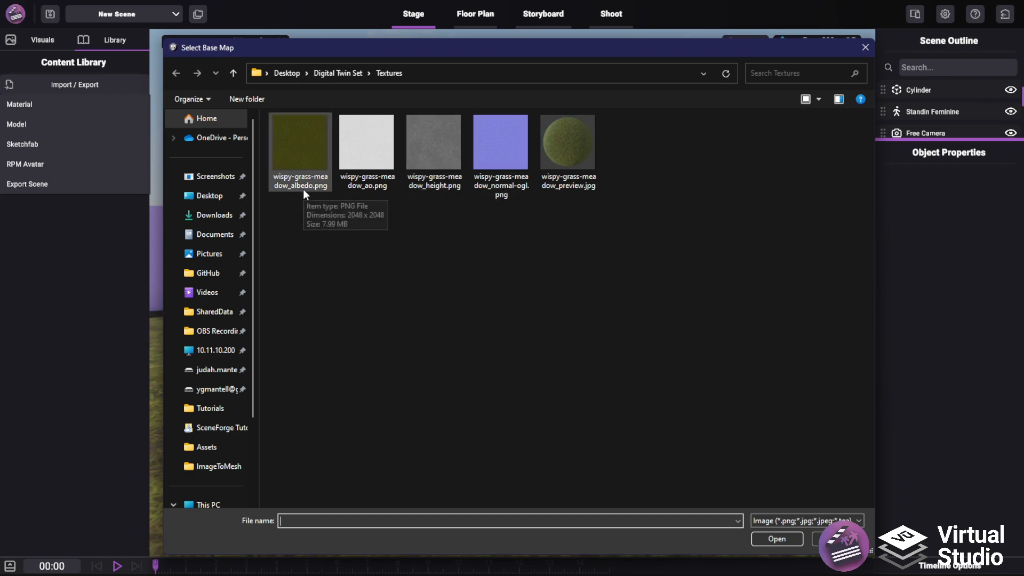
pyautogui.doubleClick(300, 153)
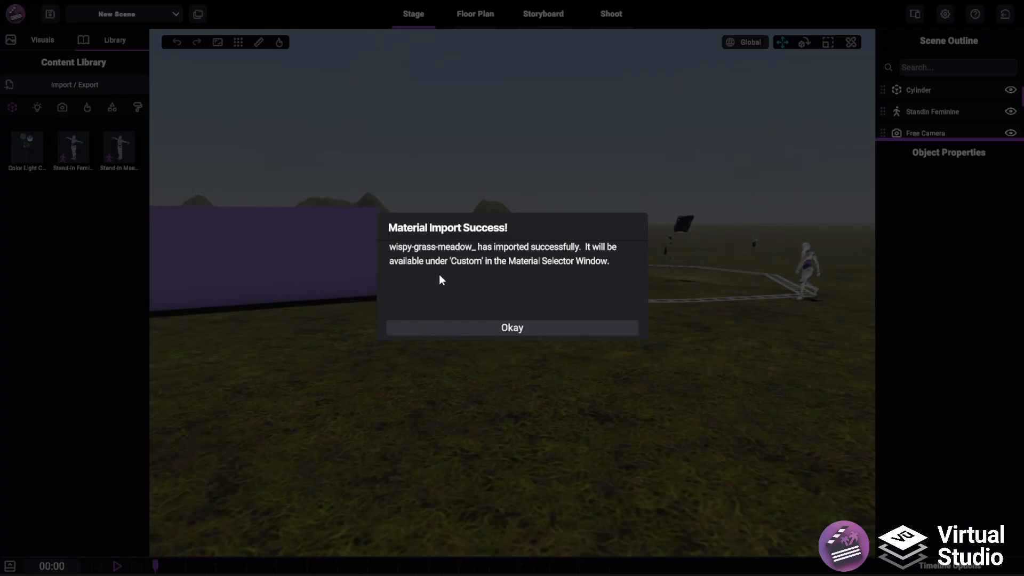
pyautogui.click(446, 328)
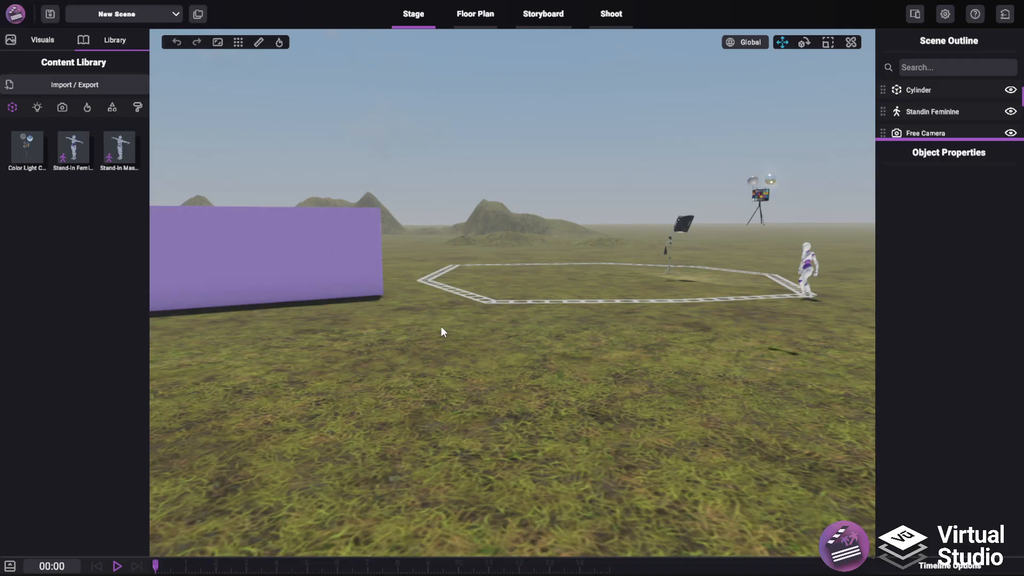
pyautogui.click(138, 107)
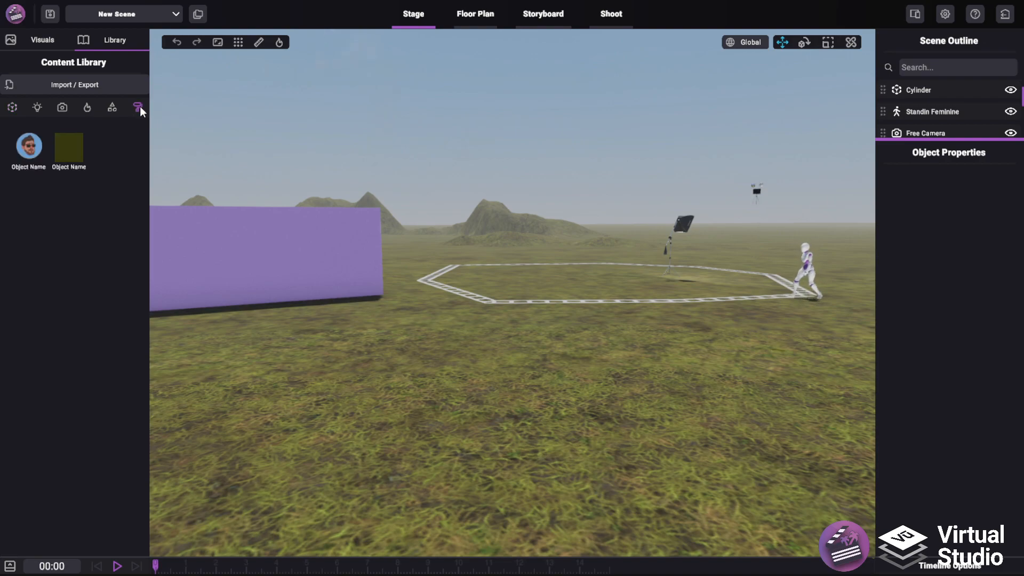
# Open the wispy-grass-meadow material for editing, review its maps and sliders, and close the editor unchanged
pyautogui.moveTo(533, 282); pyautogui.dragTo(267, 254, button='right')
pyautogui.rightClick(68, 145)
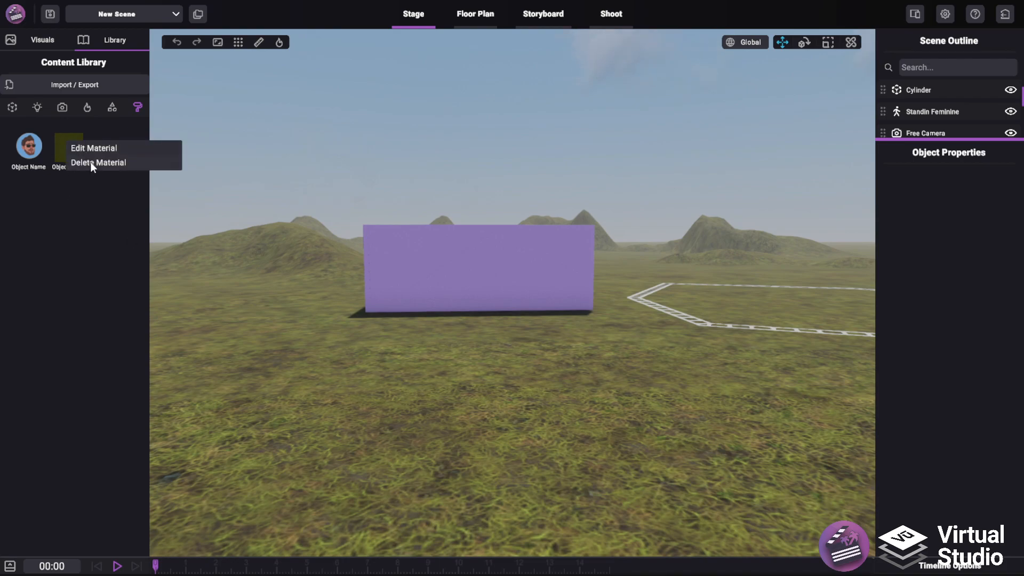
pyautogui.click(93, 150)
pyautogui.moveTo(629, 184); pyautogui.dragTo(431, 108)
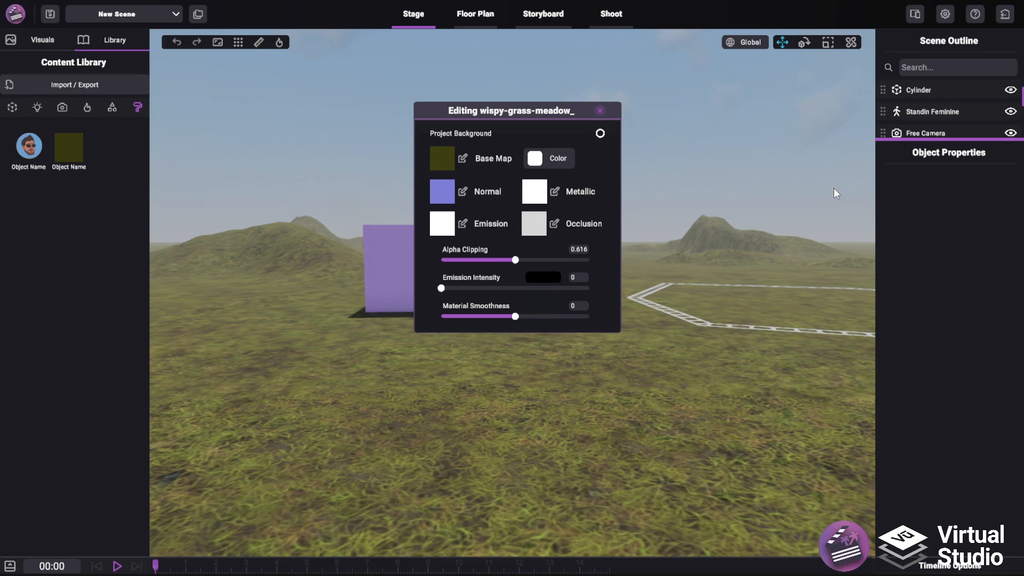
pyautogui.click(601, 110)
pyautogui.moveTo(634, 113); pyautogui.dragTo(694, 187, button='right')
# Add a cube primitive to the scene and place it beside the black cylinder
pyautogui.click(111, 107)
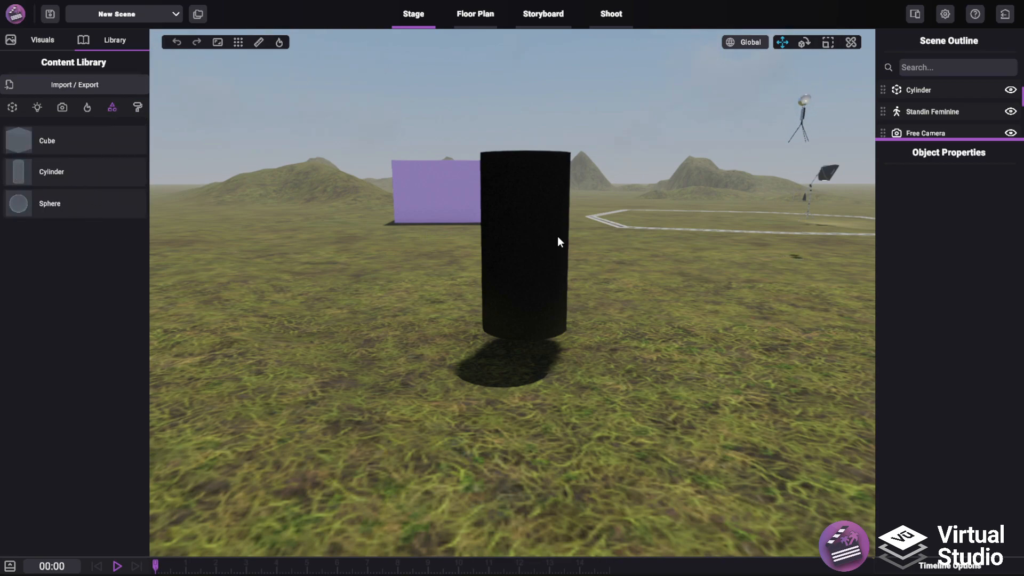
pyautogui.click(491, 257)
pyautogui.moveTo(317, 224); pyautogui.dragTo(343, 360)
pyautogui.moveTo(337, 318); pyautogui.dragTo(345, 200)
pyautogui.press('a')
pyautogui.moveTo(424, 220); pyautogui.dragTo(446, 197, button='right')
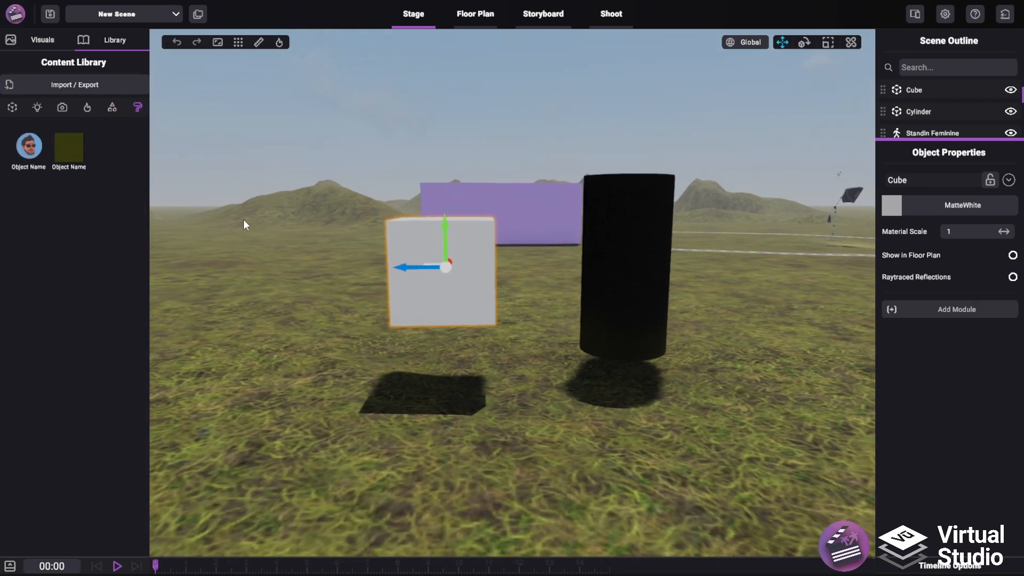
# Apply the imported wispy-grass-meadow material to both the cube and the cylinder
pyautogui.moveTo(68, 148); pyautogui.dragTo(410, 246)
pyautogui.moveTo(72, 149); pyautogui.dragTo(620, 228)
pyautogui.moveTo(658, 268); pyautogui.dragTo(72, 161, button='middle')
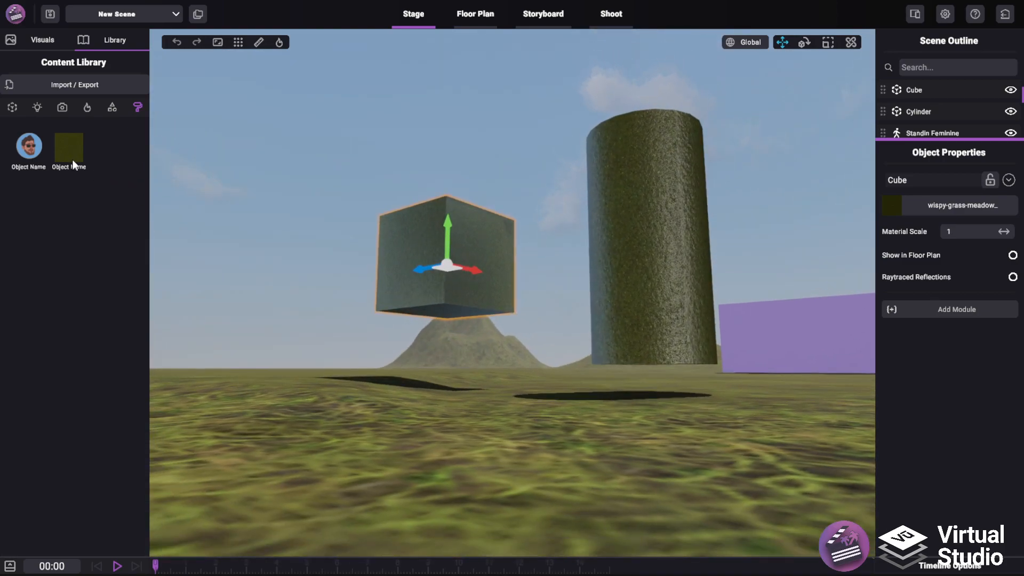
# Lower the wispy-grass-meadow material's smoothness to its minimum and close the material editor
pyautogui.rightClick(74, 155)
pyautogui.click(95, 162)
pyautogui.moveTo(513, 316); pyautogui.dragTo(440, 309)
pyautogui.click(600, 110)
pyautogui.moveTo(599, 120); pyautogui.dragTo(485, 327, button='middle')
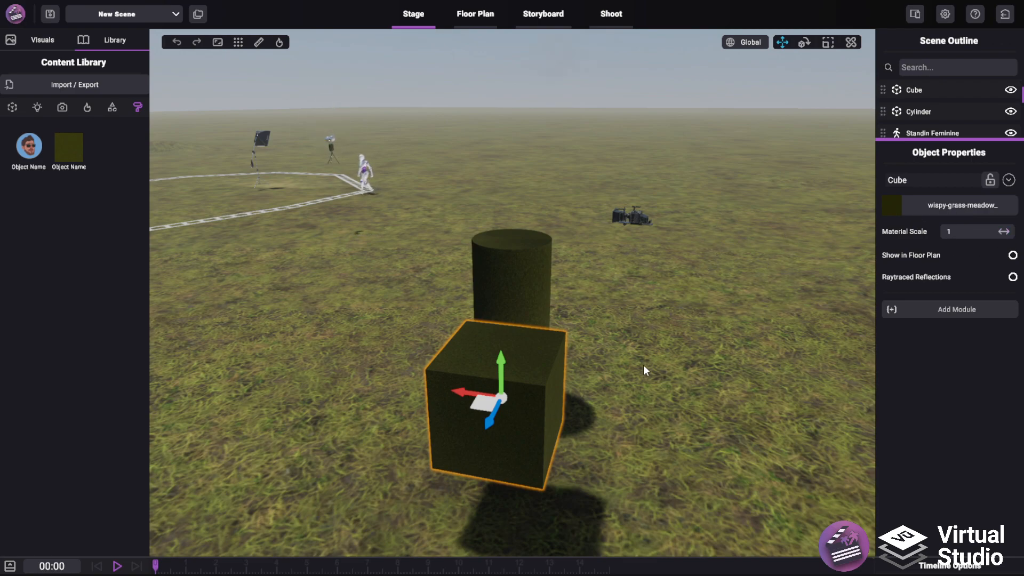
# Move the cube to one side of the cylinder and set its material scale to 0.16
pyautogui.moveTo(491, 404); pyautogui.dragTo(493, 349)
pyautogui.moveTo(997, 231); pyautogui.dragTo(474, 228)
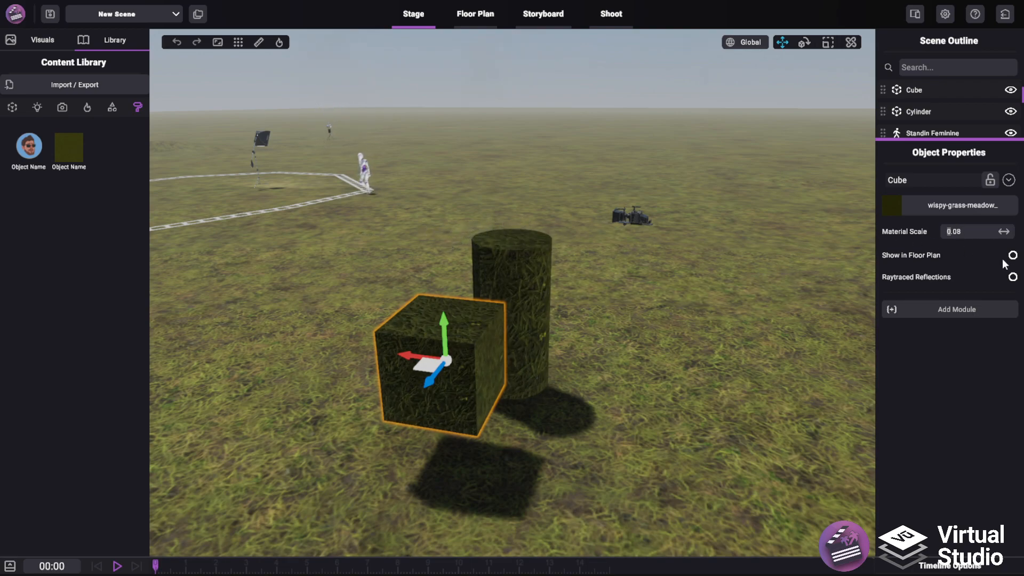
pyautogui.moveTo(1003, 231); pyautogui.dragTo(953, 232)
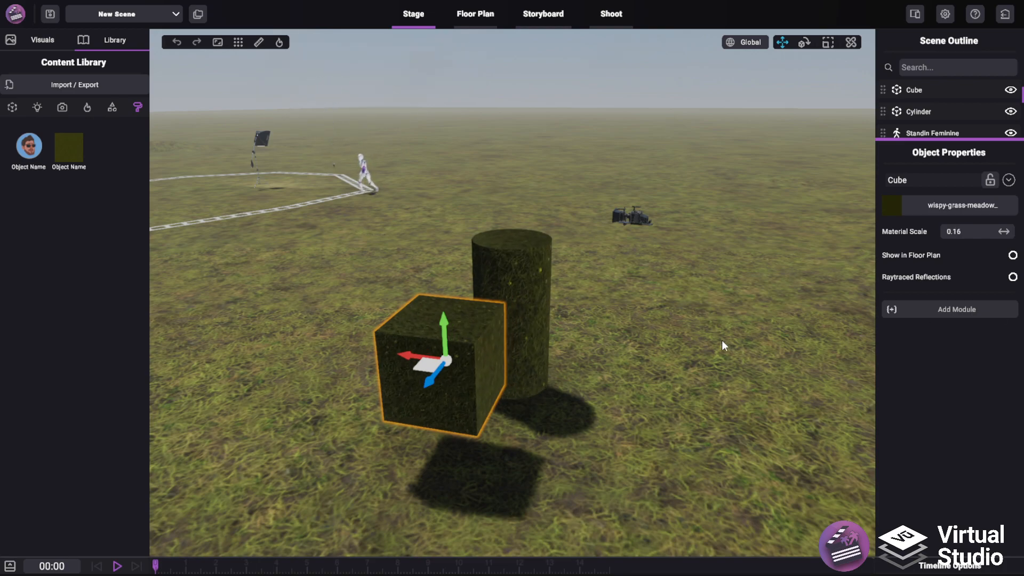
pyautogui.moveTo(719, 344); pyautogui.dragTo(681, 255, button='middle')
pyautogui.scroll(5, 679, 248)
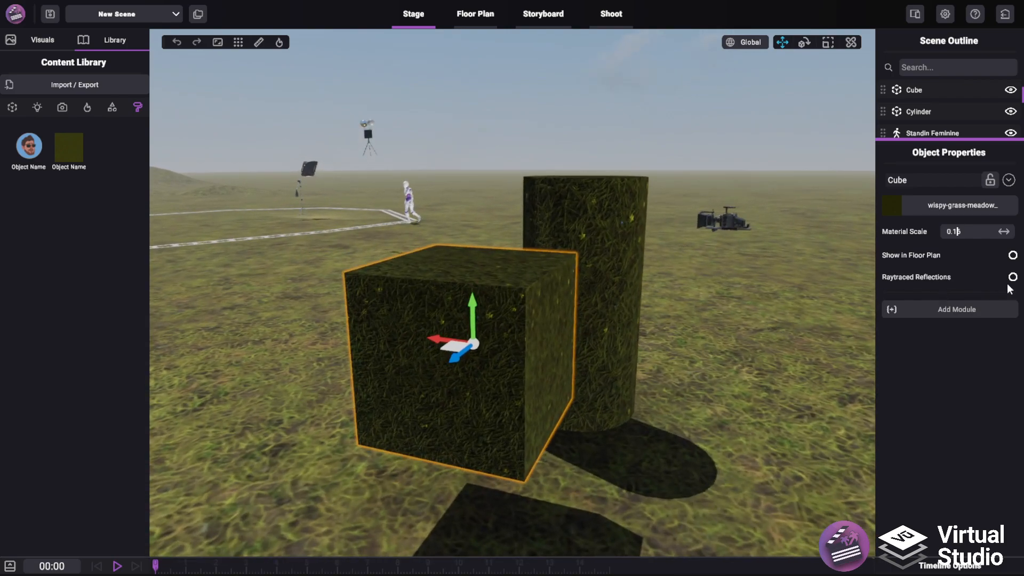
pyautogui.moveTo(617, 274); pyautogui.dragTo(525, 329, button='middle')
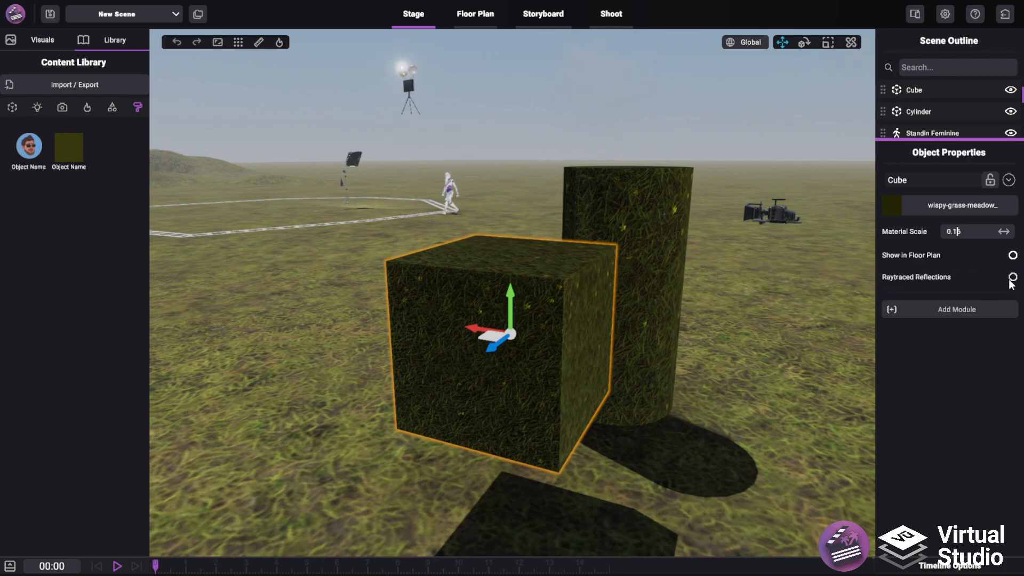
# Enable raytraced reflections on the cube and raise the wispy-grass-meadow material's smoothness, closing the editor
pyautogui.click(1011, 278)
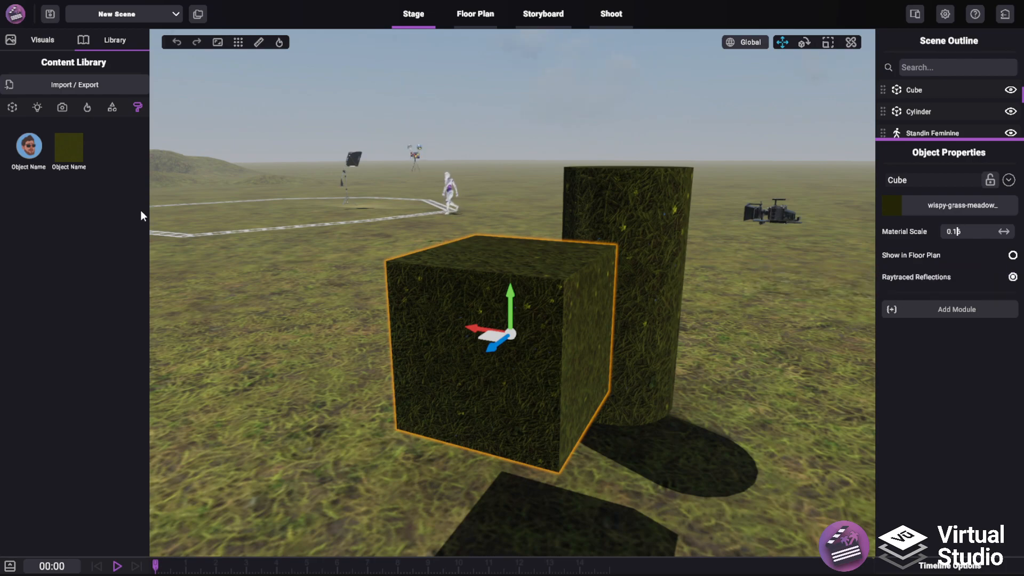
pyautogui.rightClick(65, 159)
pyautogui.click(102, 168)
pyautogui.moveTo(449, 315); pyautogui.dragTo(564, 316)
pyautogui.click(607, 115)
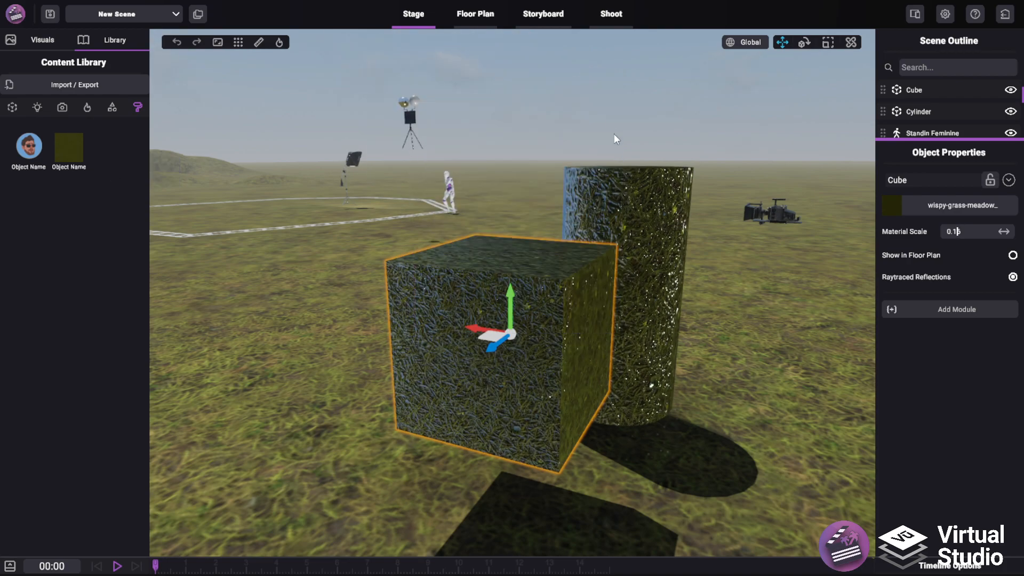
# Move the cube so it intersects the cylinder and compare its surface with raytraced reflections off and on
pyautogui.click(1012, 277)
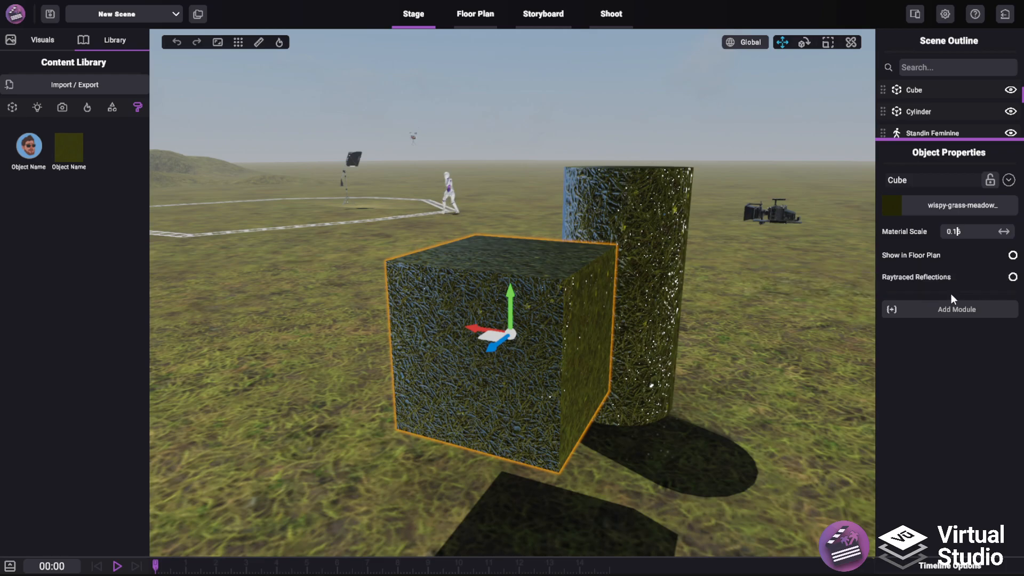
pyautogui.moveTo(493, 336); pyautogui.dragTo(523, 297)
pyautogui.moveTo(651, 316)
pyautogui.mouseDown(button='right')
pyautogui.moveTo(626, 328)
pyautogui.moveTo(634, 326)
pyautogui.mouseUp(button='right')
pyautogui.press('w')
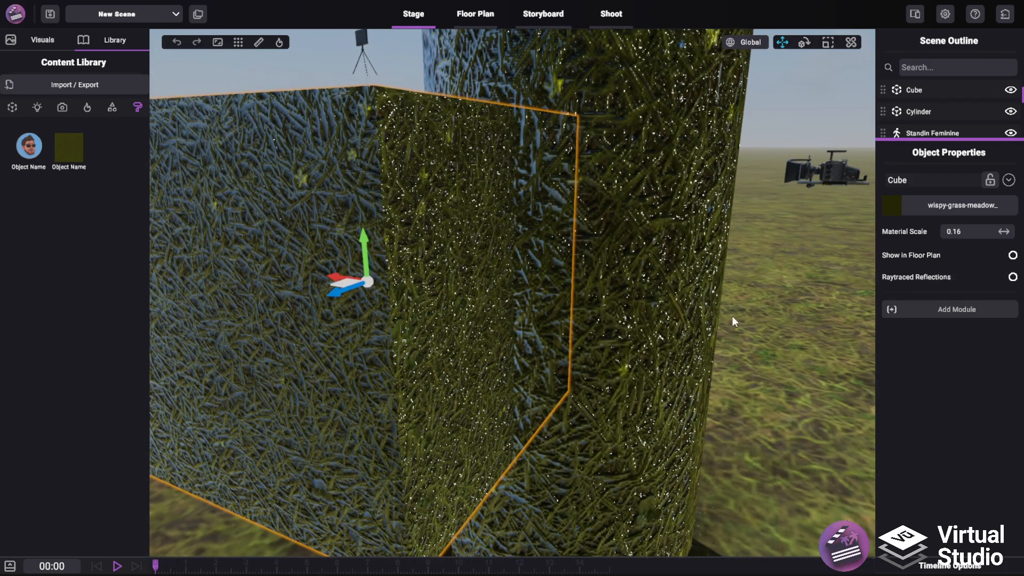
pyautogui.click(1012, 276)
pyautogui.scroll(5, 680, 289)
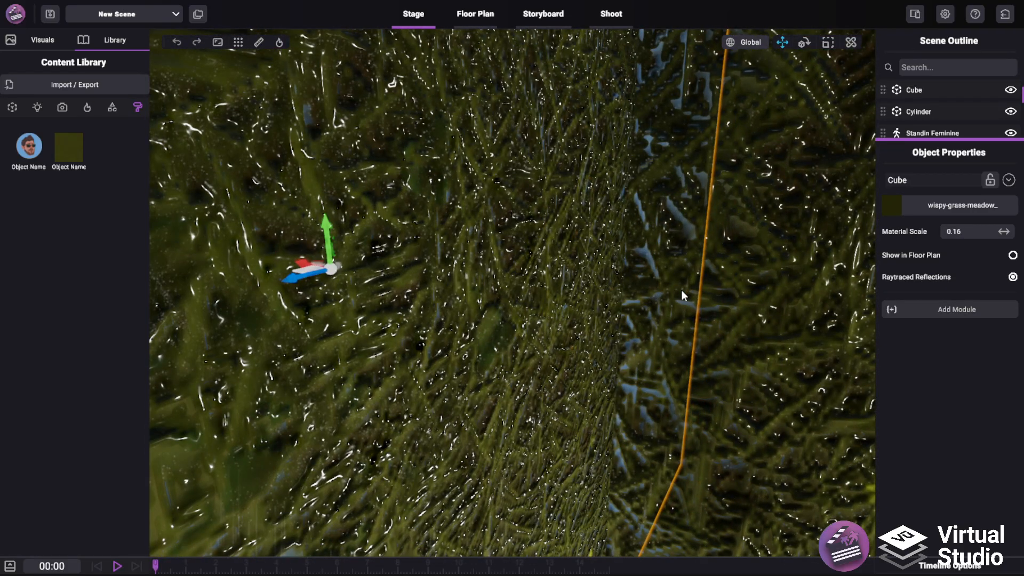
pyautogui.press('s')
pyautogui.moveTo(690, 276); pyautogui.dragTo(612, 375, button='right')
pyautogui.scroll(-5, 612, 372)
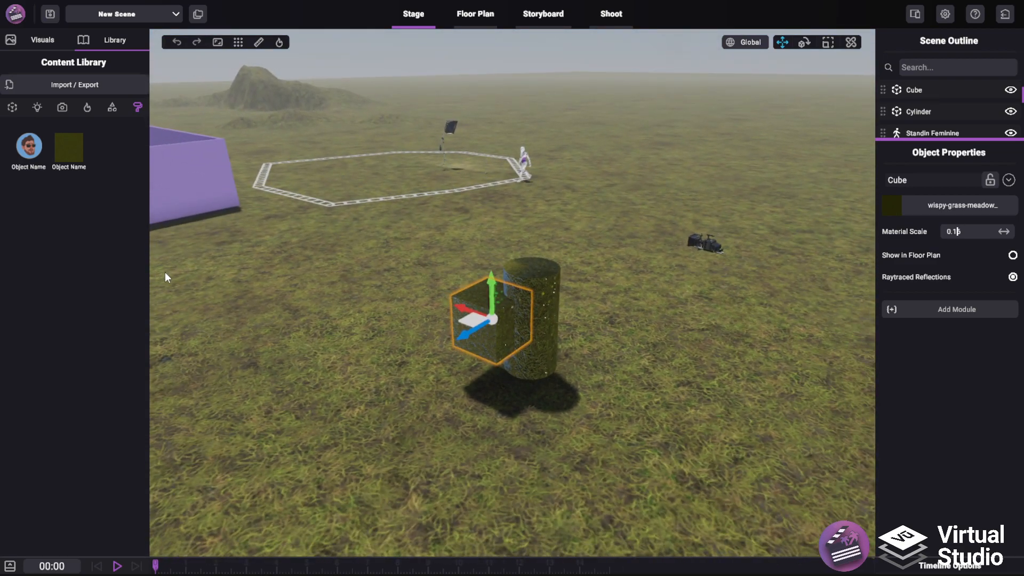
# Look at the Ready Player Me avatar import options and close the window without importing
pyautogui.click(56, 84)
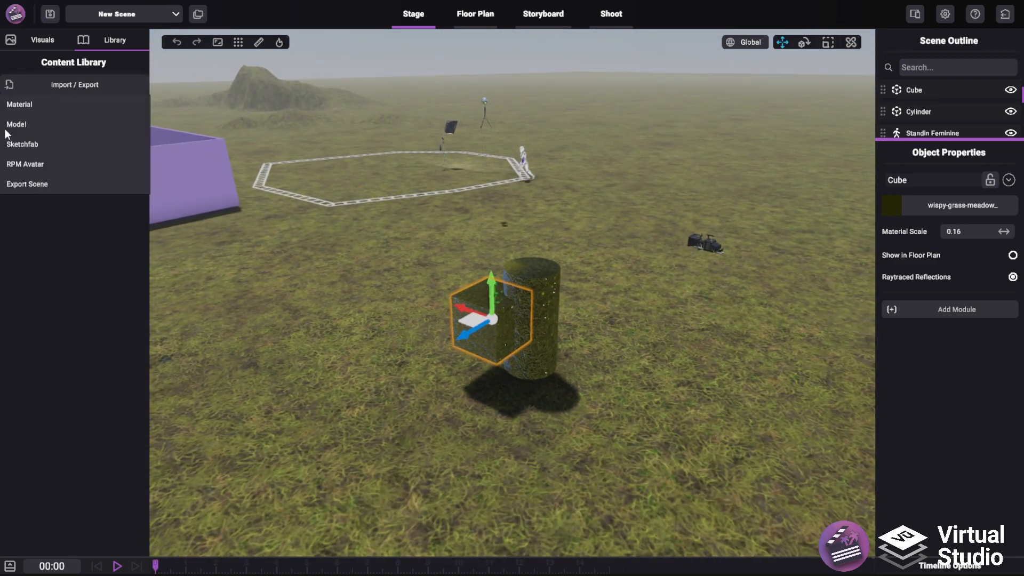
pyautogui.click(27, 163)
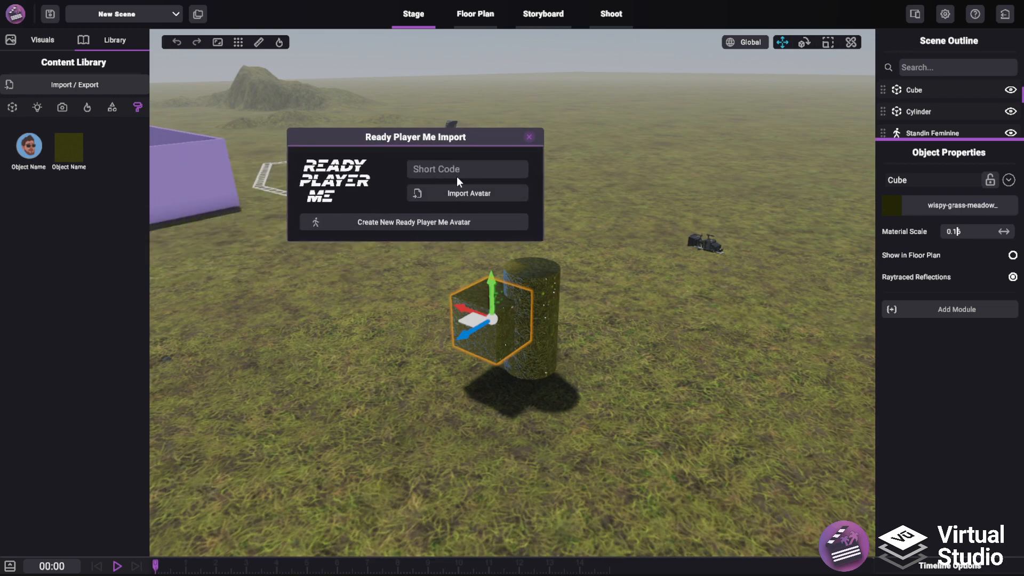
pyautogui.click(529, 137)
# Browse Sketchfab's staff-picked models, download the Elastolin indian horseman (with sound) model and close the browser window
pyautogui.click(62, 84)
pyautogui.click(32, 140)
pyautogui.scroll(3, 362, 266)
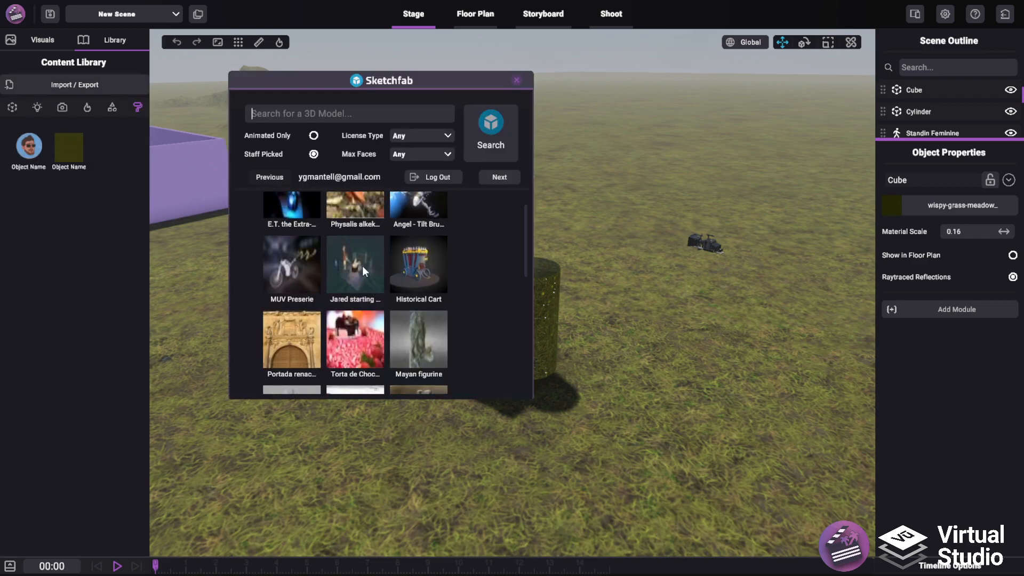
pyautogui.scroll(-4, 348, 292)
pyautogui.scroll(-3, 347, 292)
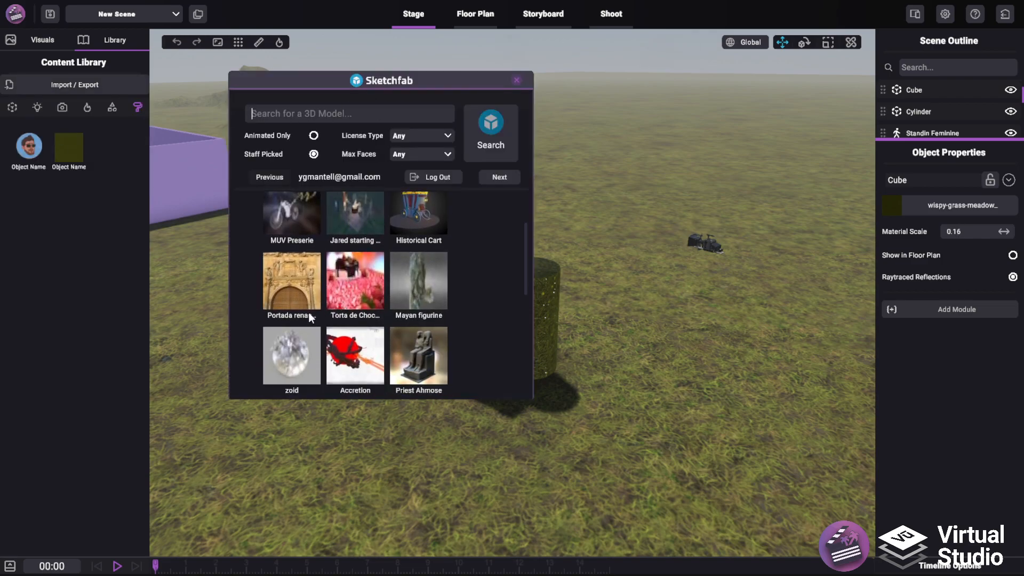
pyautogui.scroll(-3, 335, 334)
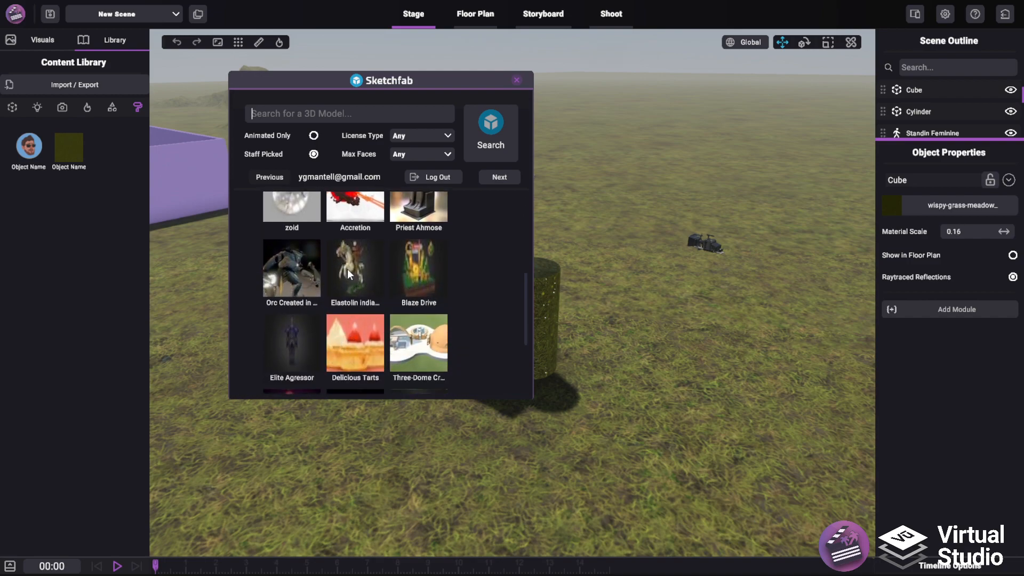
pyautogui.click(347, 269)
pyautogui.click(295, 275)
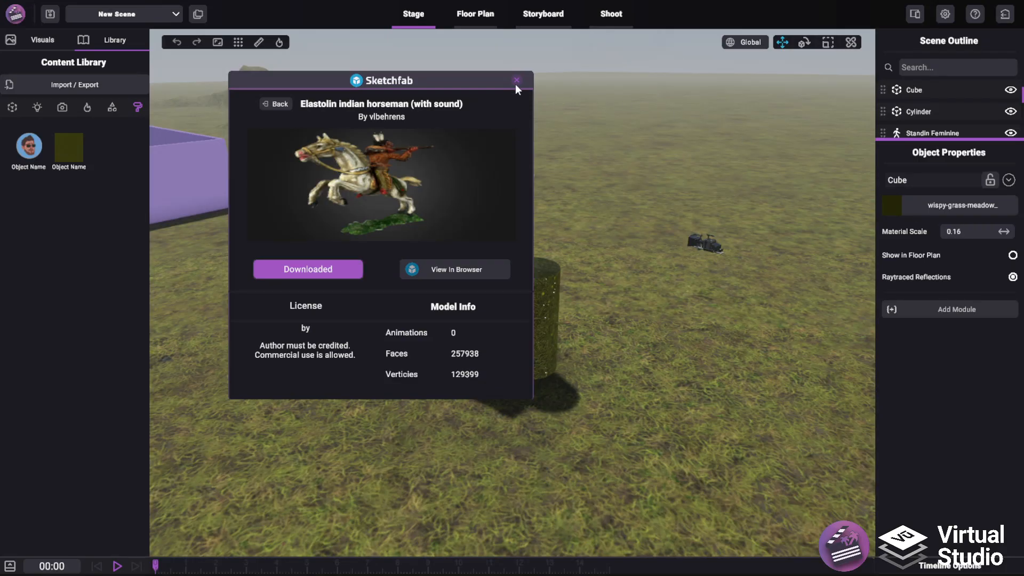
pyautogui.click(516, 80)
# Extract Elastolin indian horseman (with sound).zip in the 3DModels folder and choose scene.gltf as the model to import
pyautogui.click(56, 86)
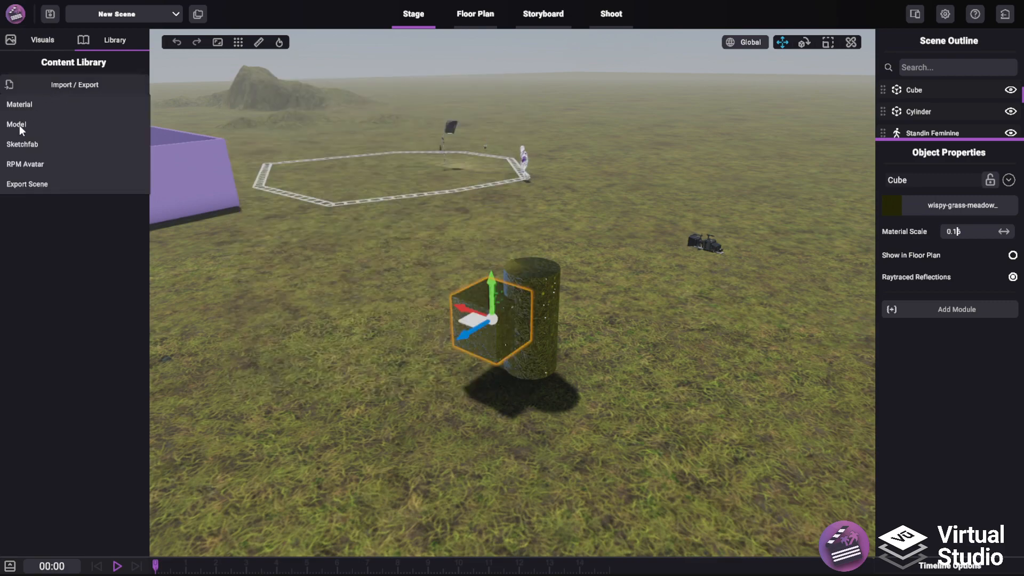
pyautogui.click(20, 124)
pyautogui.click(303, 135)
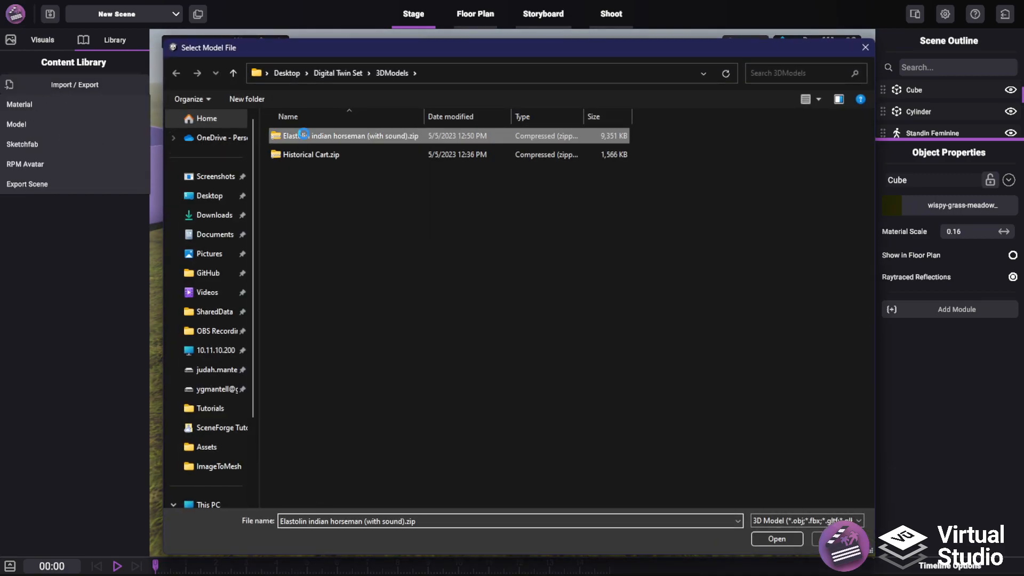
pyautogui.rightClick(303, 135)
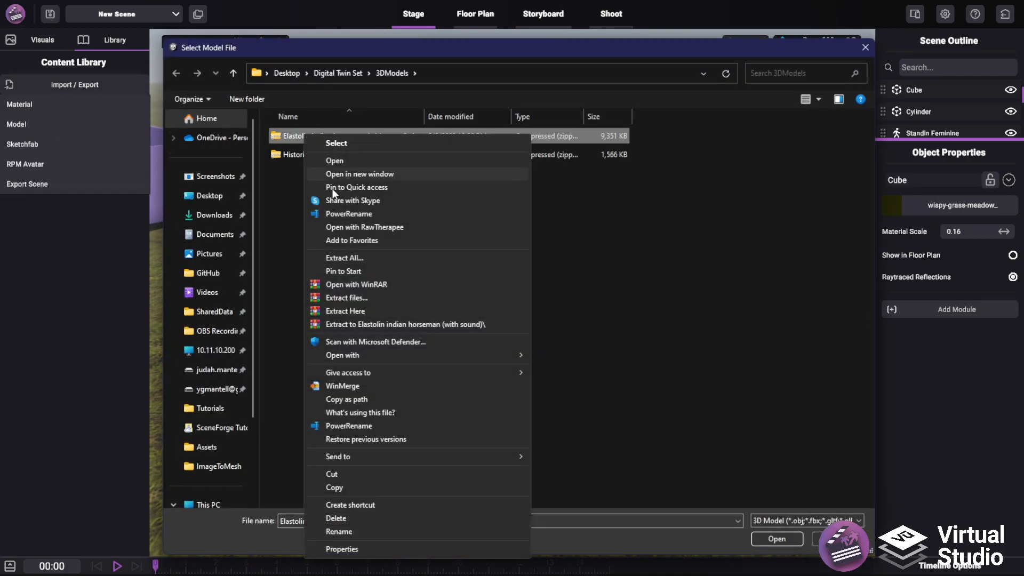
pyautogui.click(356, 312)
pyautogui.click(798, 412)
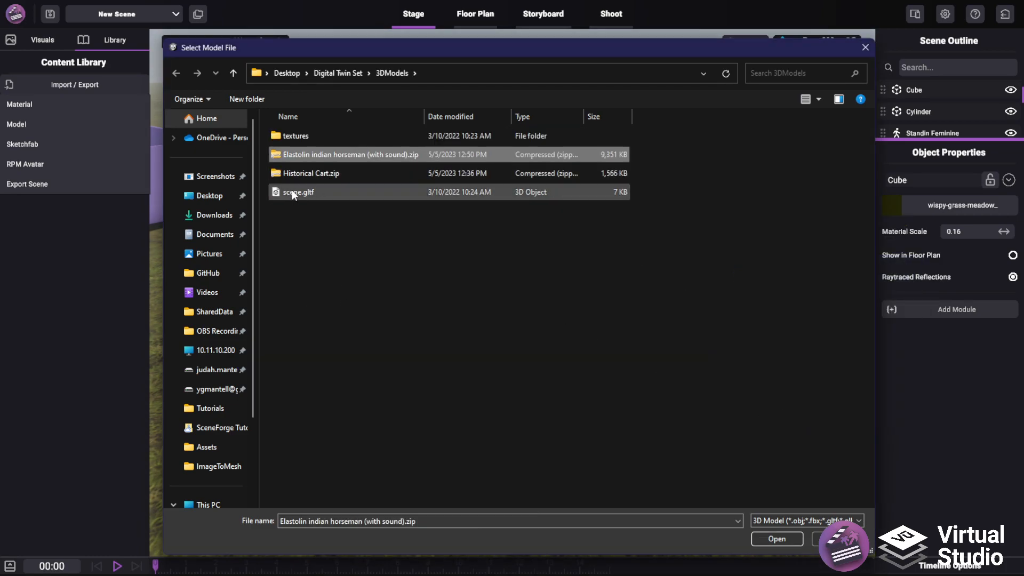
pyautogui.click(292, 191)
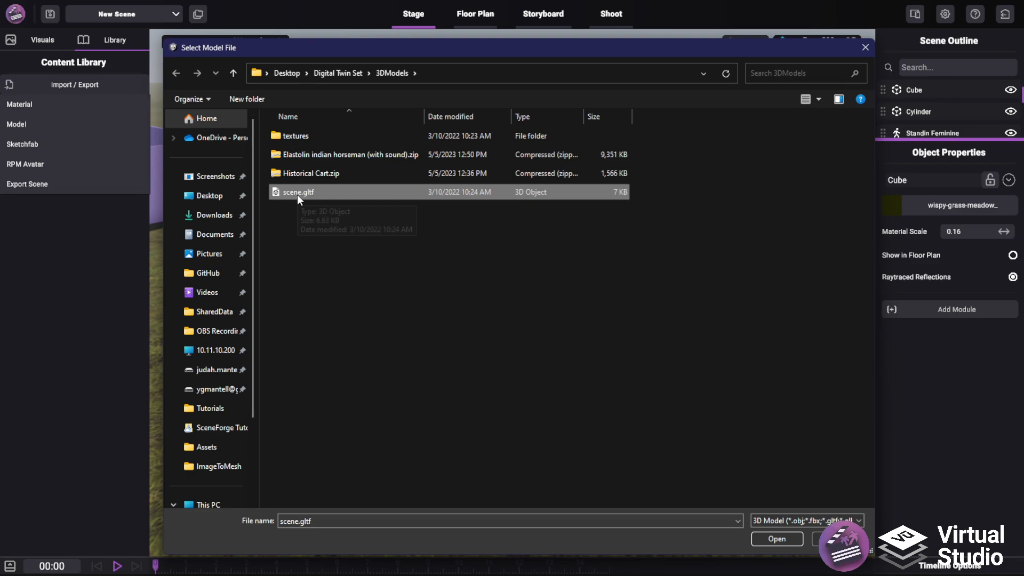
pyautogui.click(776, 539)
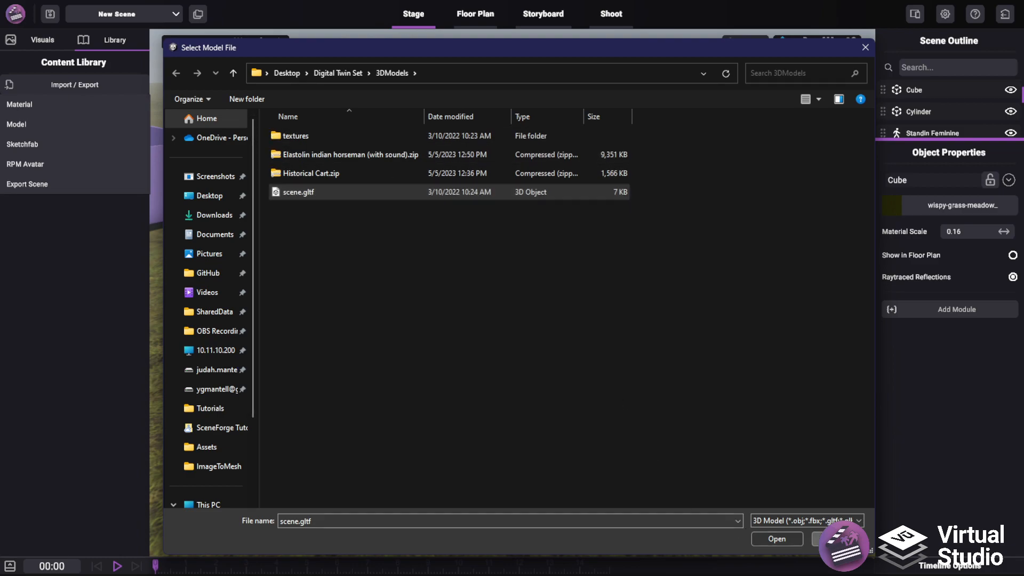
pyautogui.press('w')
pyautogui.moveTo(325, 166); pyautogui.dragTo(356, 147, button='right')
pyautogui.press('s')
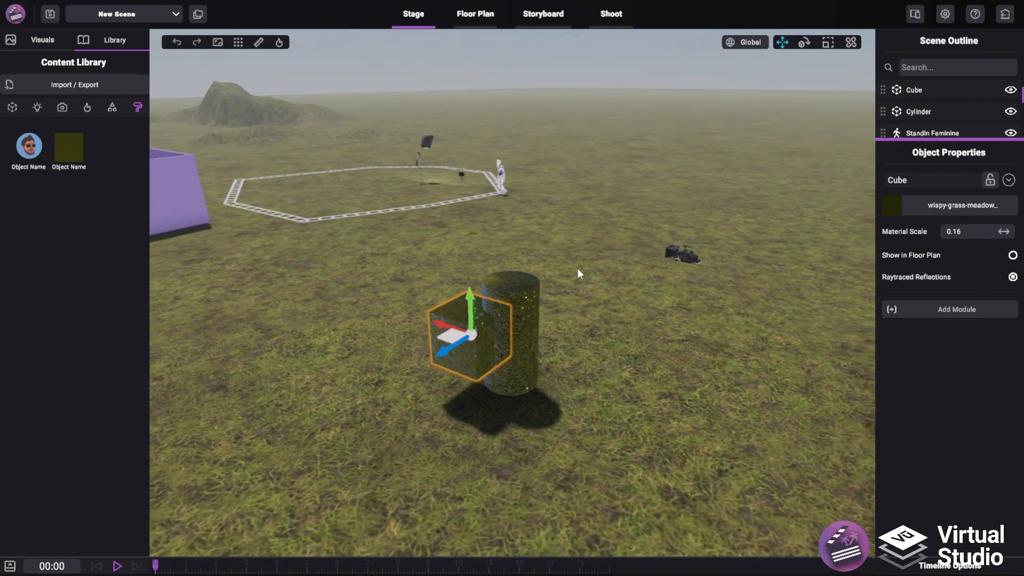
pyautogui.moveTo(572, 268); pyautogui.dragTo(556, 239, button='right')
pyautogui.press('w')
pyautogui.press('w')
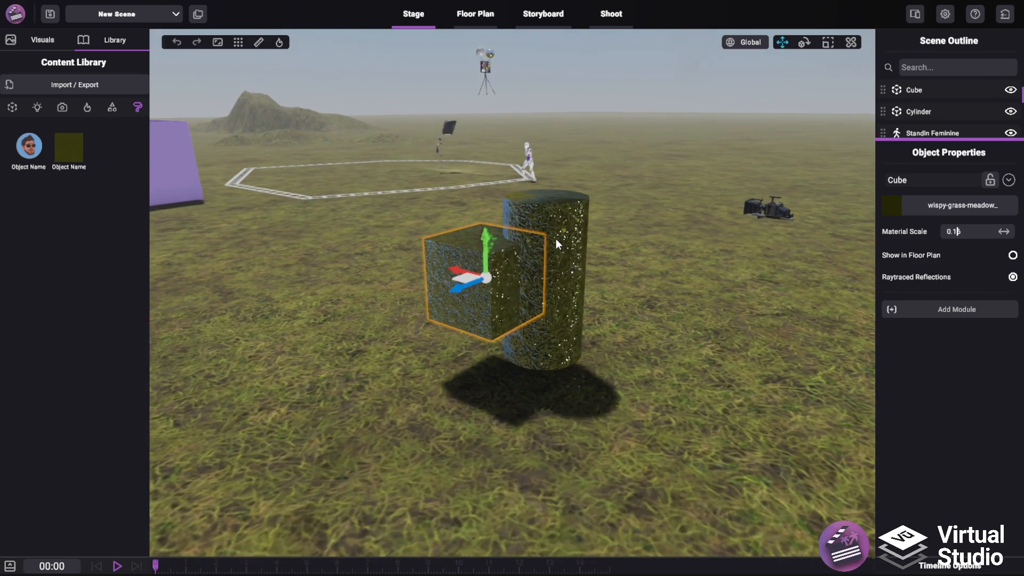
# Select the Standin Feminine figure in the scene and examine it up close
pyautogui.click(94, 83)
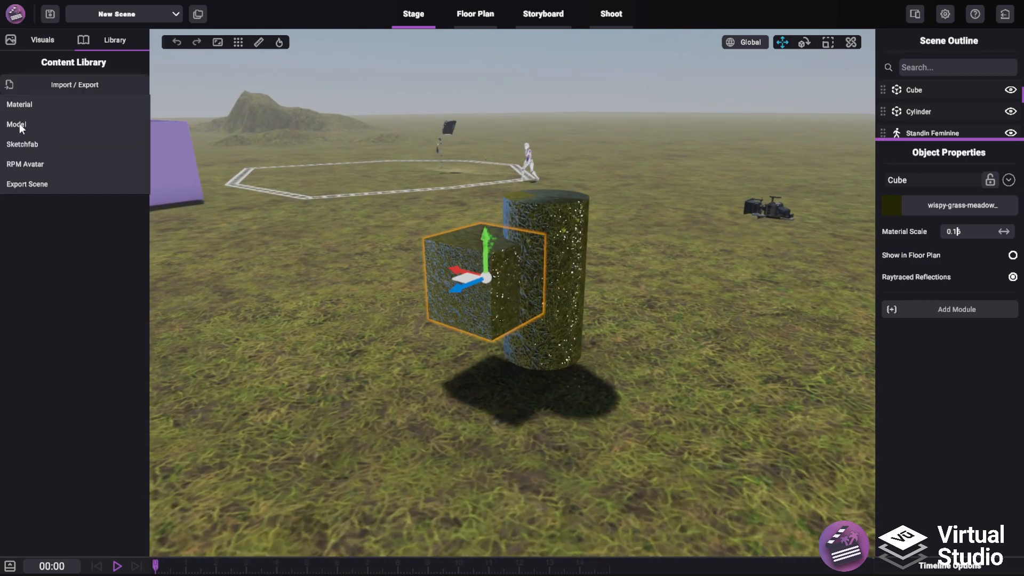
pyautogui.click(527, 162)
pyautogui.press('w')
pyautogui.press('w')
pyautogui.moveTo(646, 225); pyautogui.dragTo(559, 248, button='right')
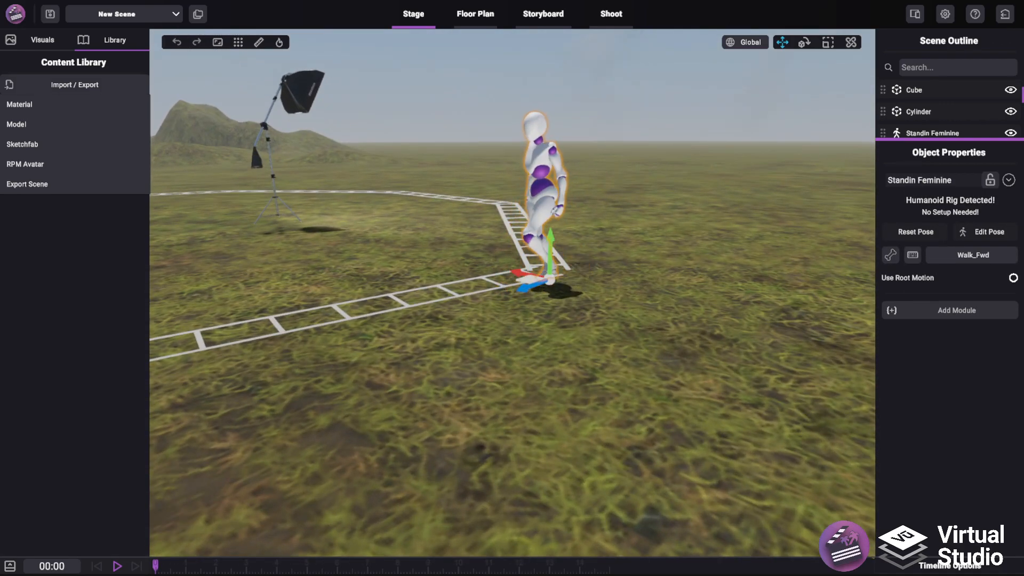